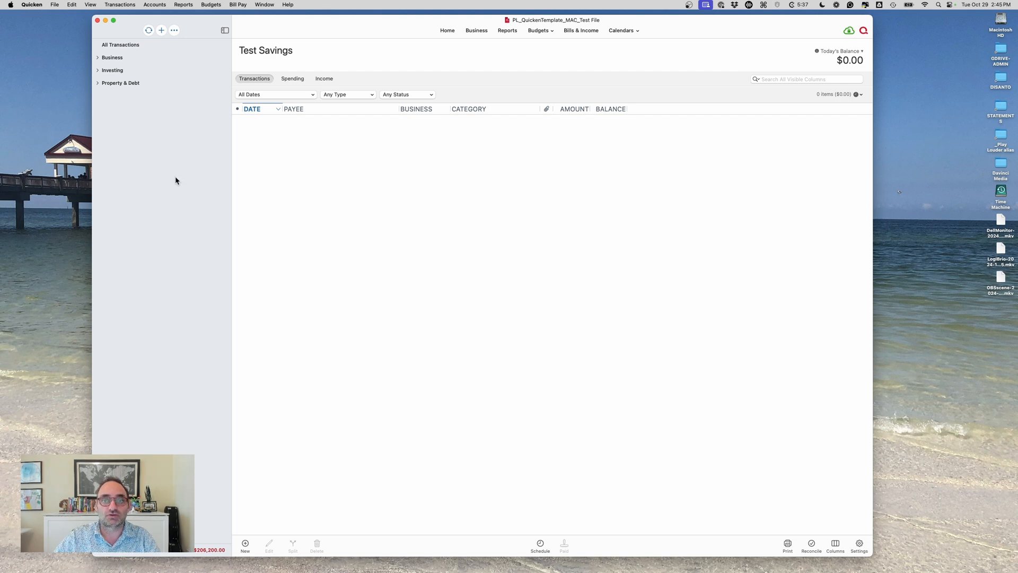
Open the category list, examine its business, personal, real estate and tax groups, and close it
left_click(268, 5)
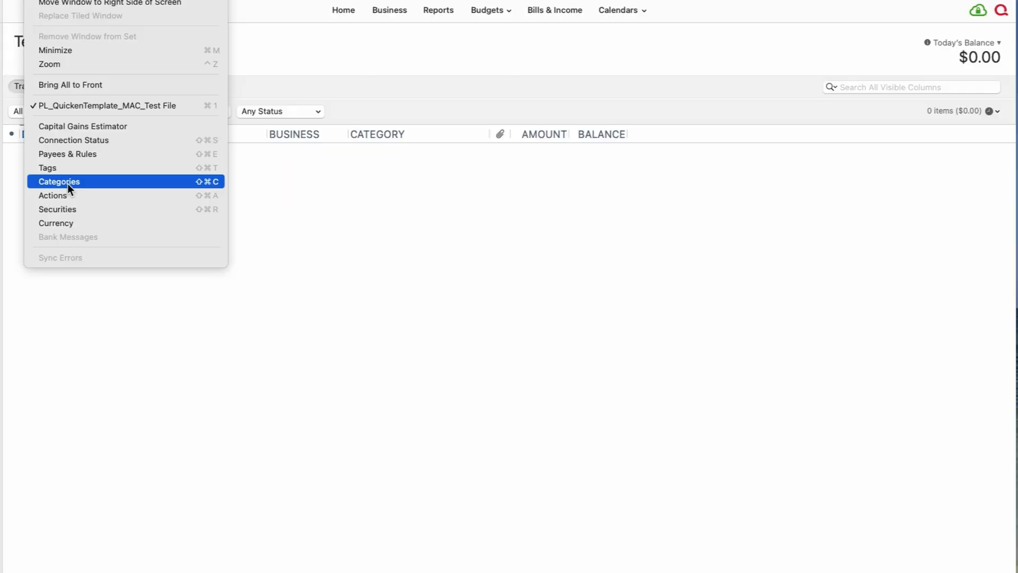
left_click(273, 140)
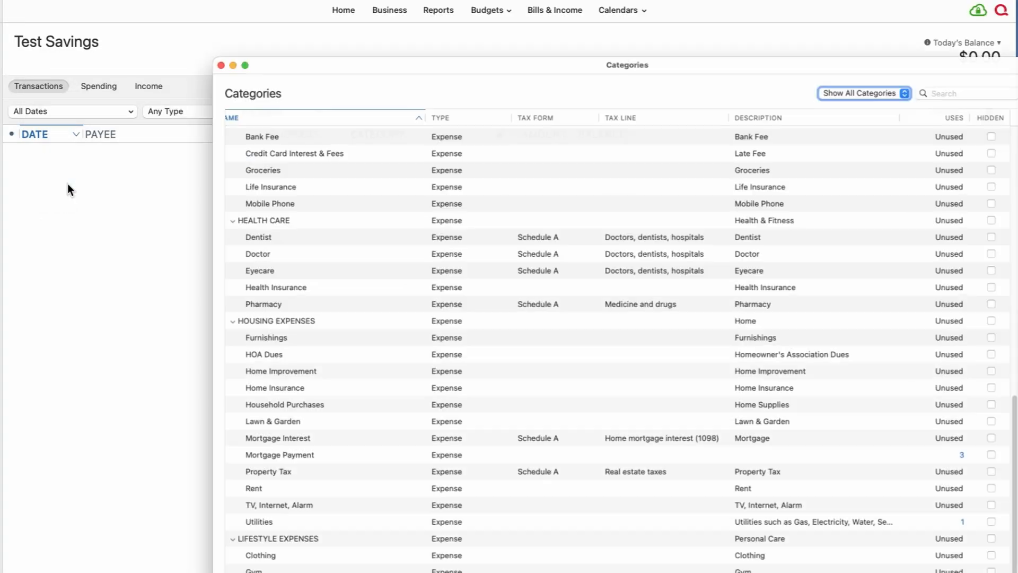
scroll(332, 205, "up", 15)
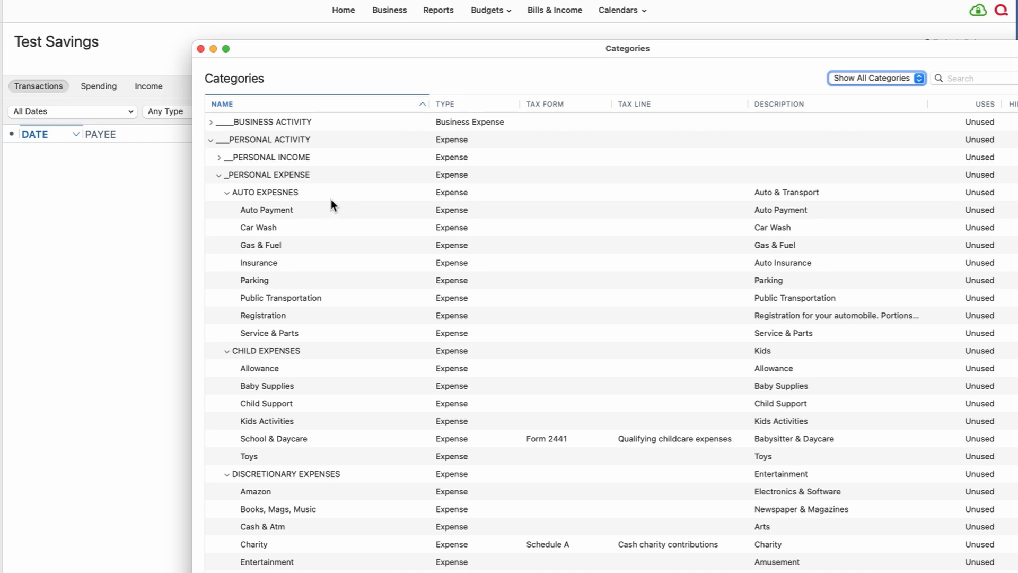
scroll(304, 131, "down", 15)
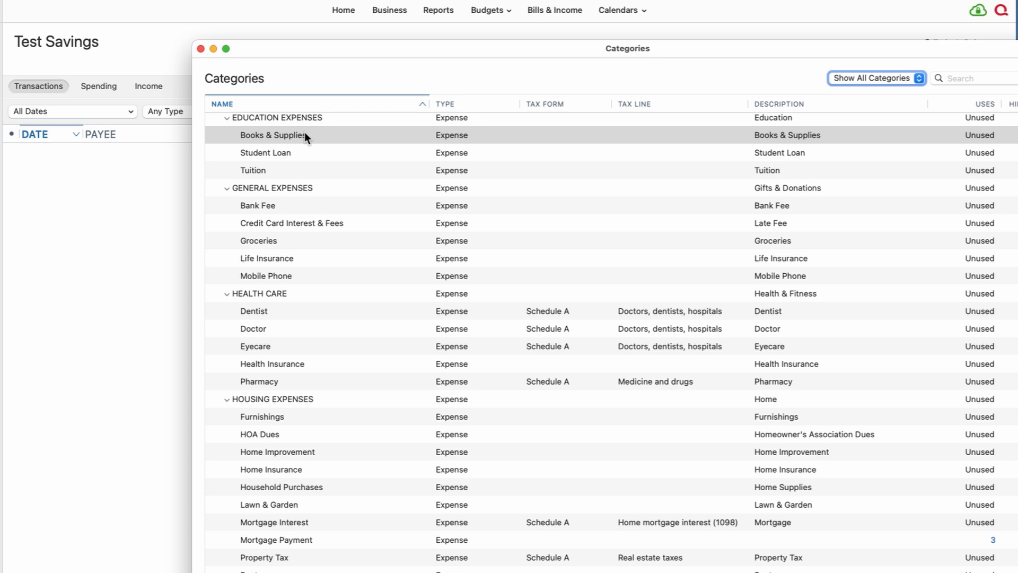
scroll(307, 176, "down", 5)
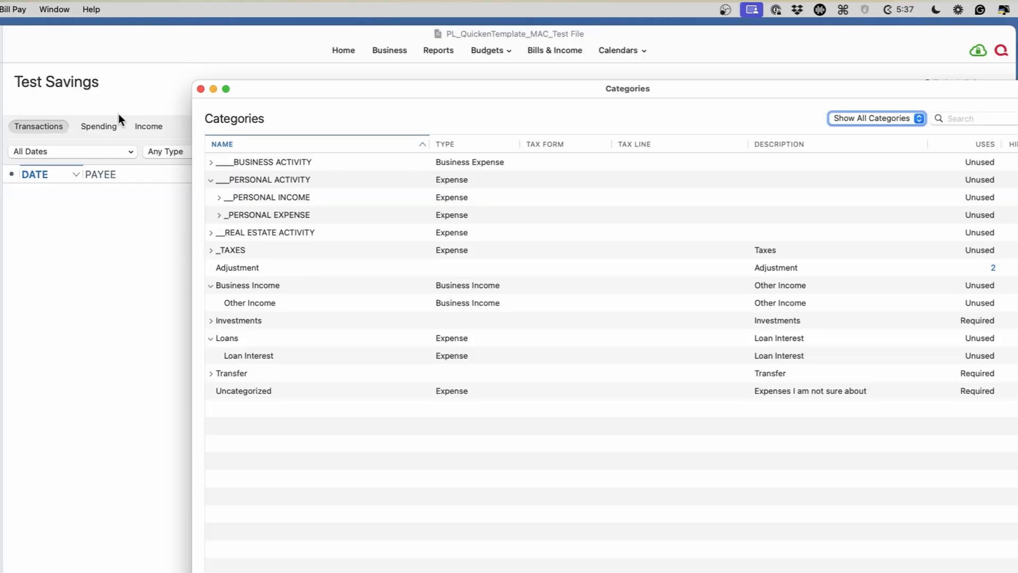
left_click(60, 9)
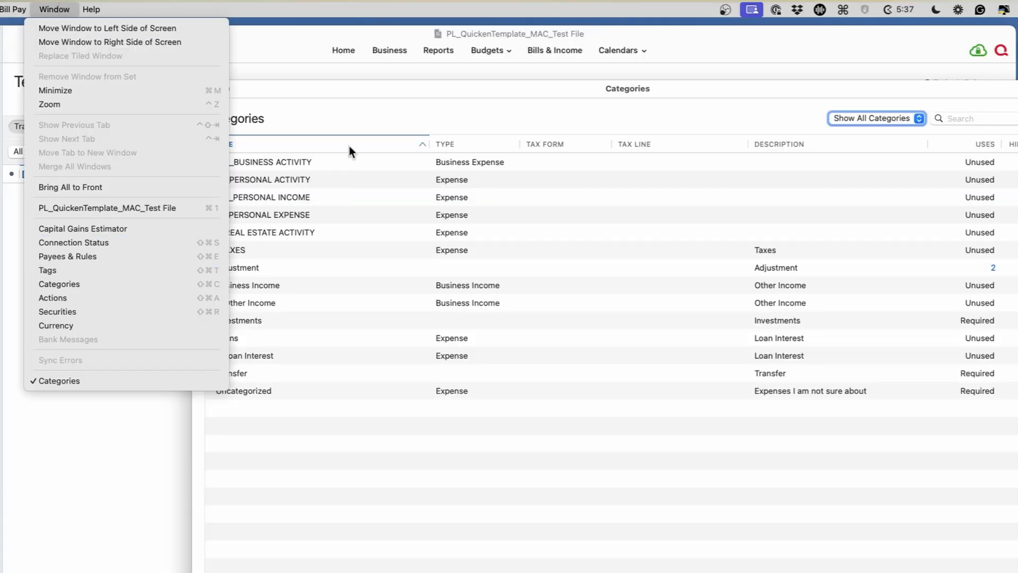
left_click(301, 69)
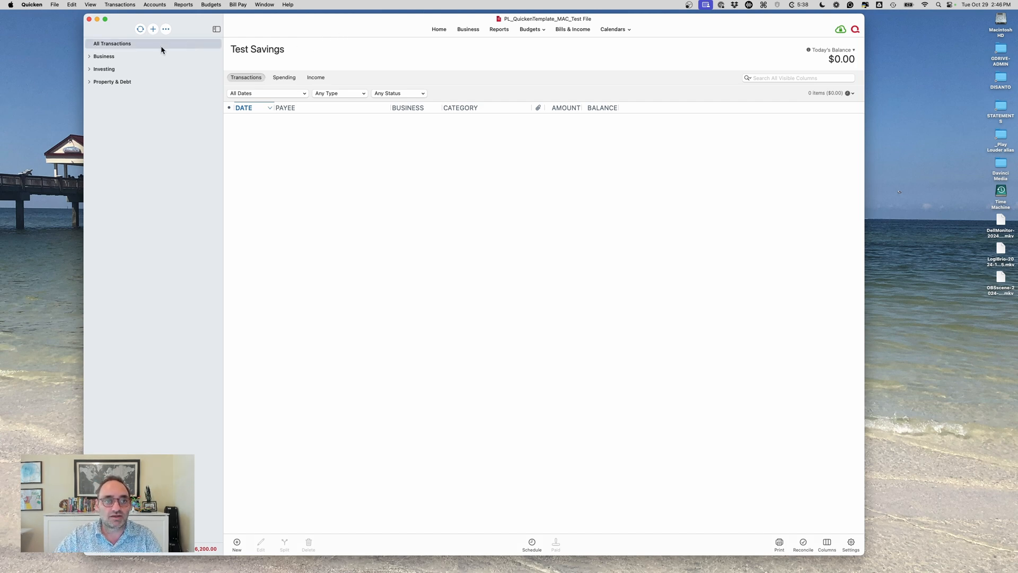
Start adding a new account so that a financial institution can be chosen
left_click(152, 30)
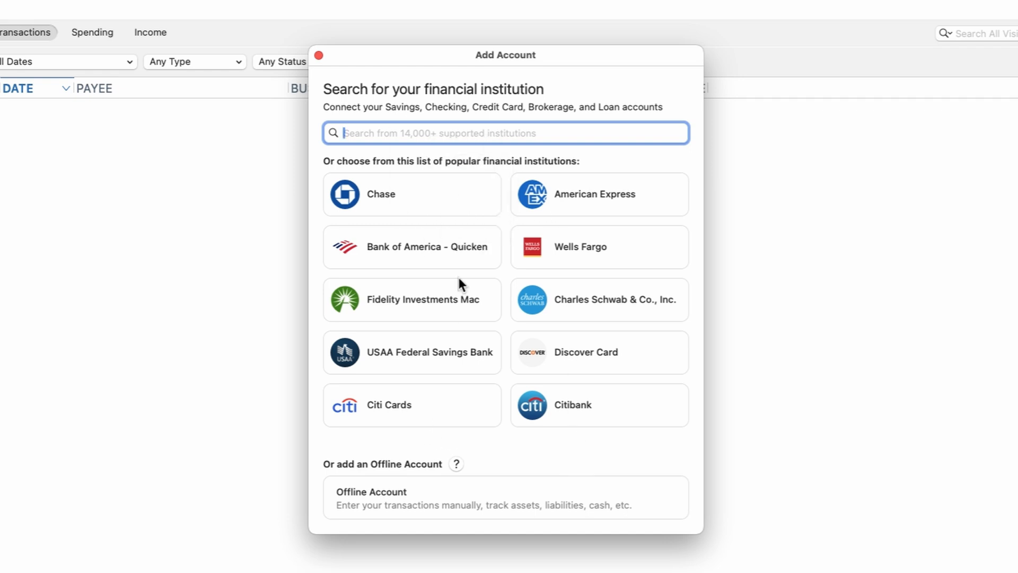
left_click(318, 56)
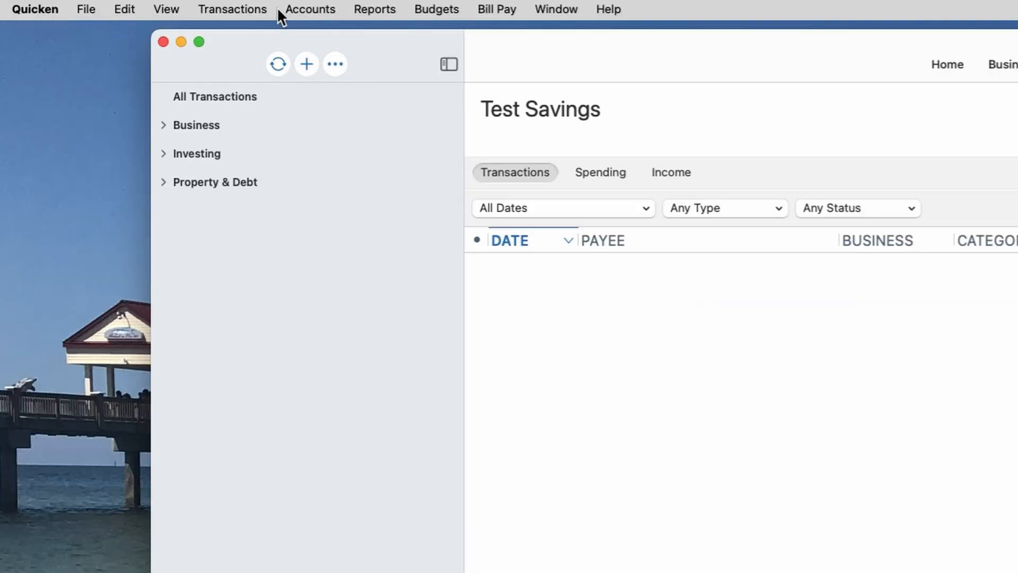
left_click(299, 9)
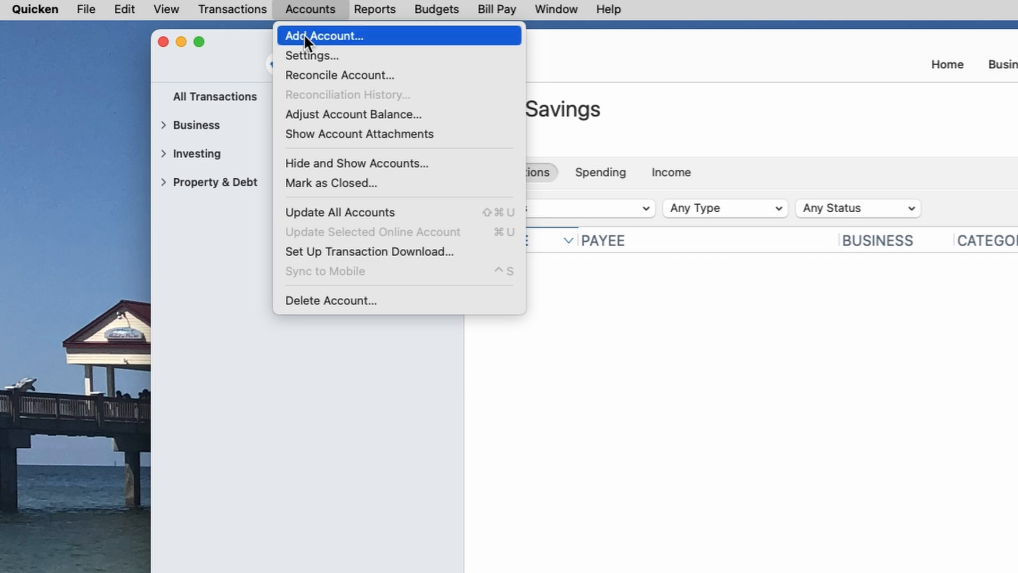
left_click(304, 35)
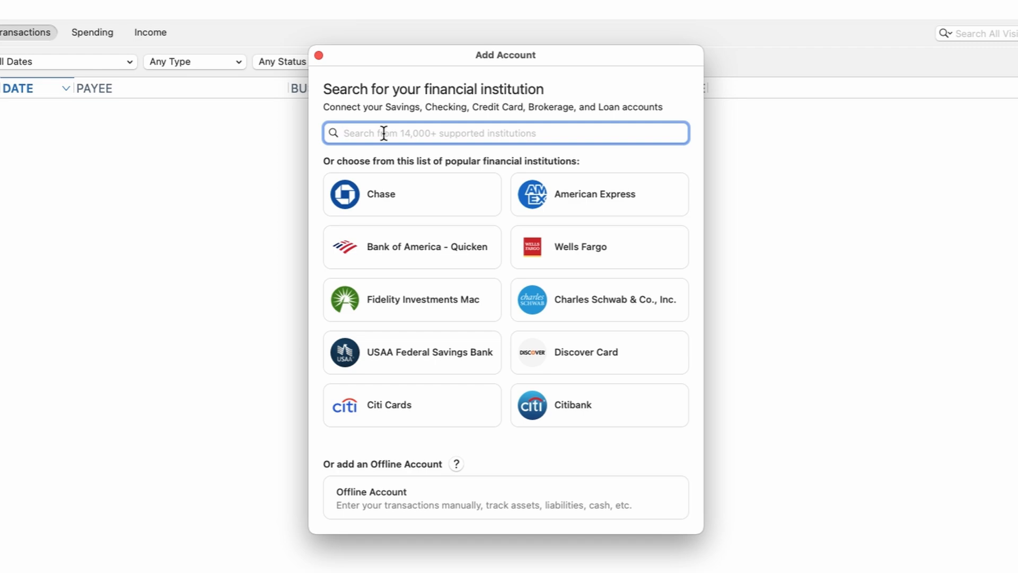
Search the supported financial institutions for "usaa" and clear the search
type("usaa")
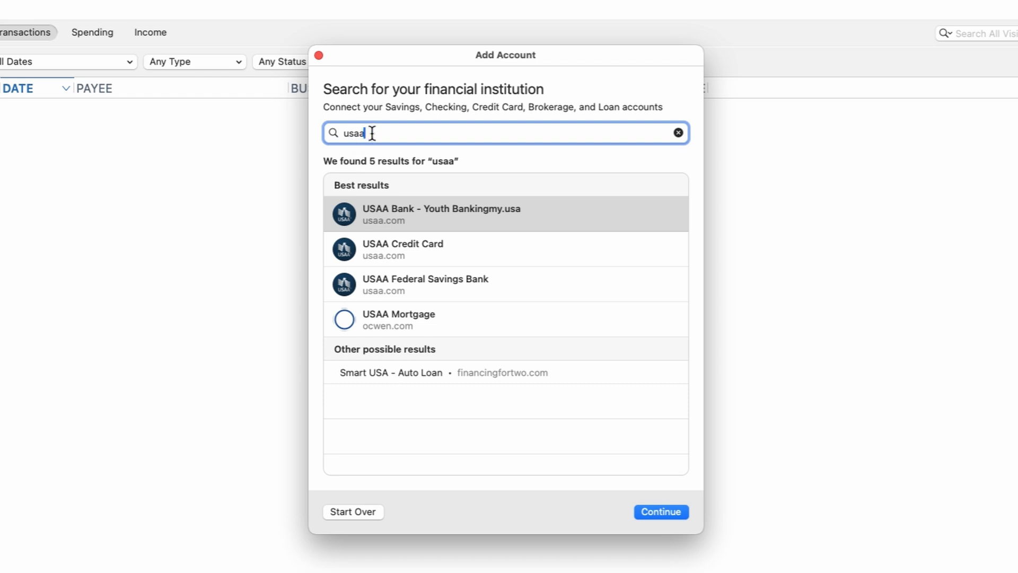
left_click_drag(375, 133, 348, 129)
left_click(678, 132)
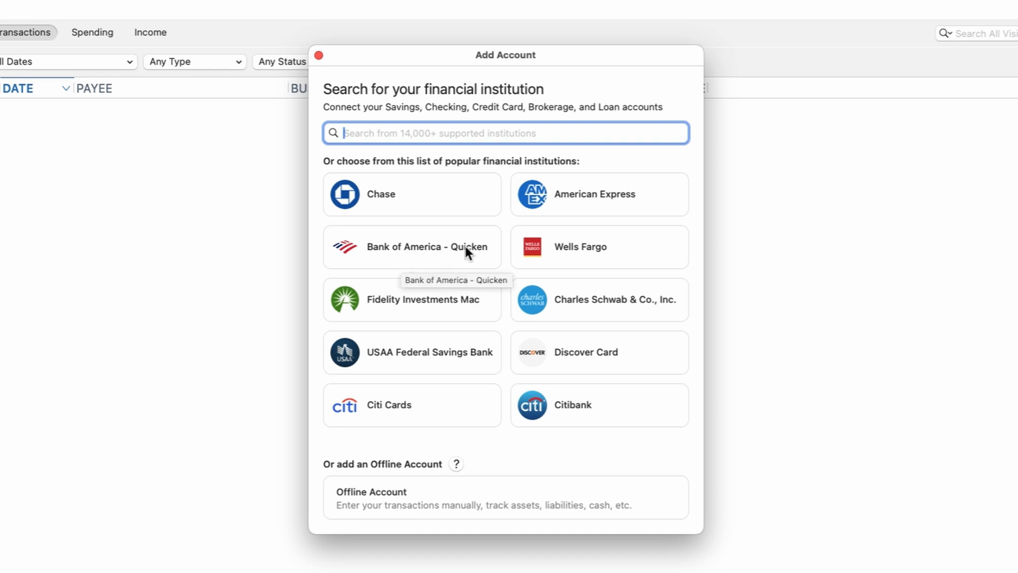
Search the supported financial institutions for "bank of amer" and review the matching entries
type("bank")
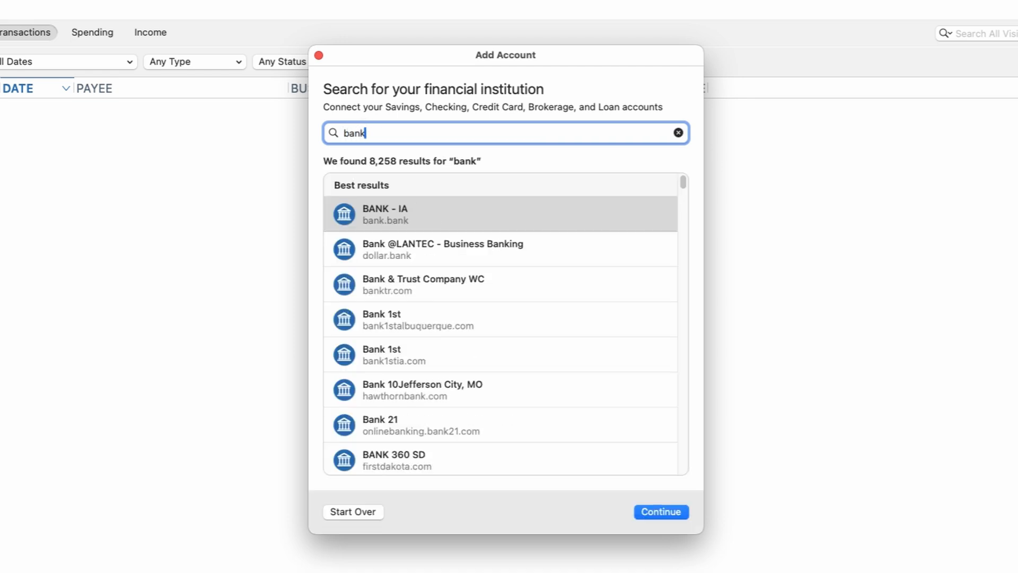
type(" of amer")
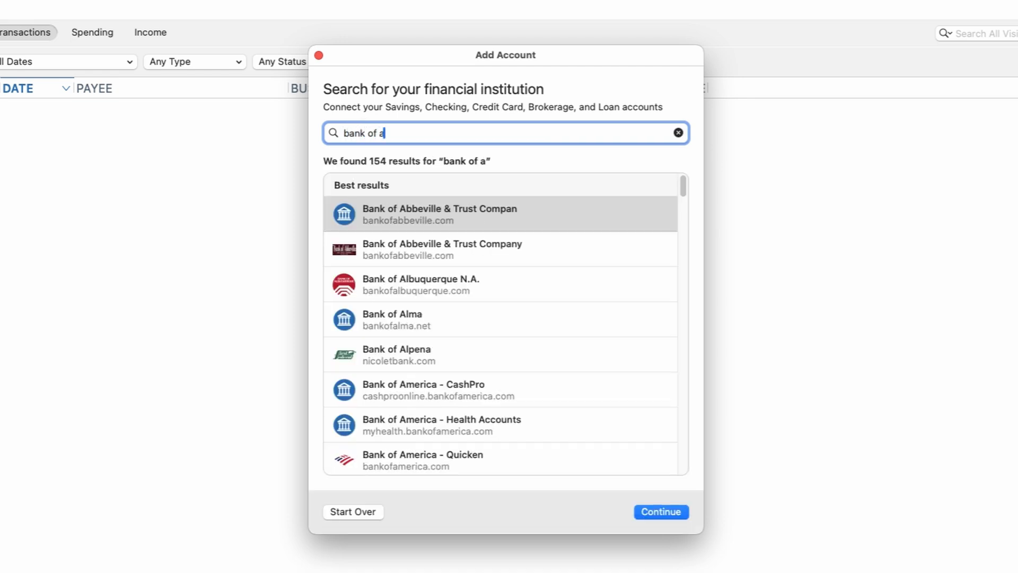
scroll(527, 323, "down", 5)
scroll(527, 323, "up", 5)
scroll(403, 360, "down", 3)
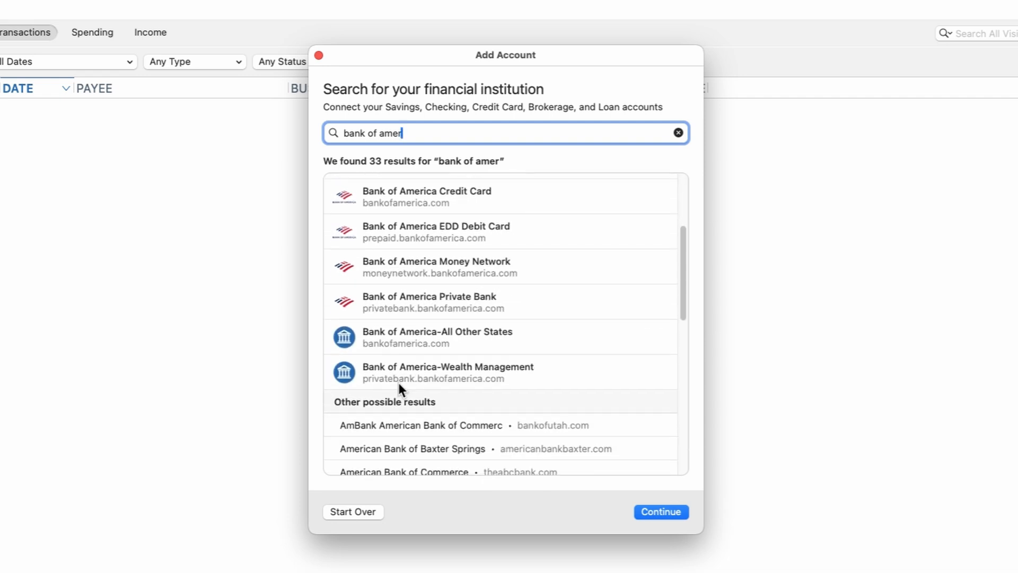
scroll(399, 383, "up", 3)
scroll(399, 382, "up", 2)
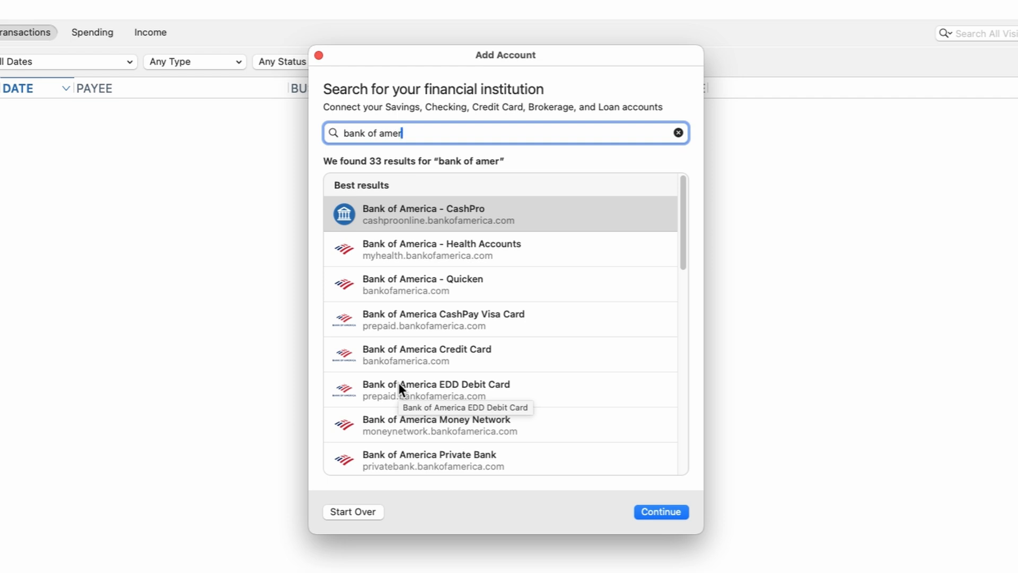
left_click_drag(681, 237, 679, 265)
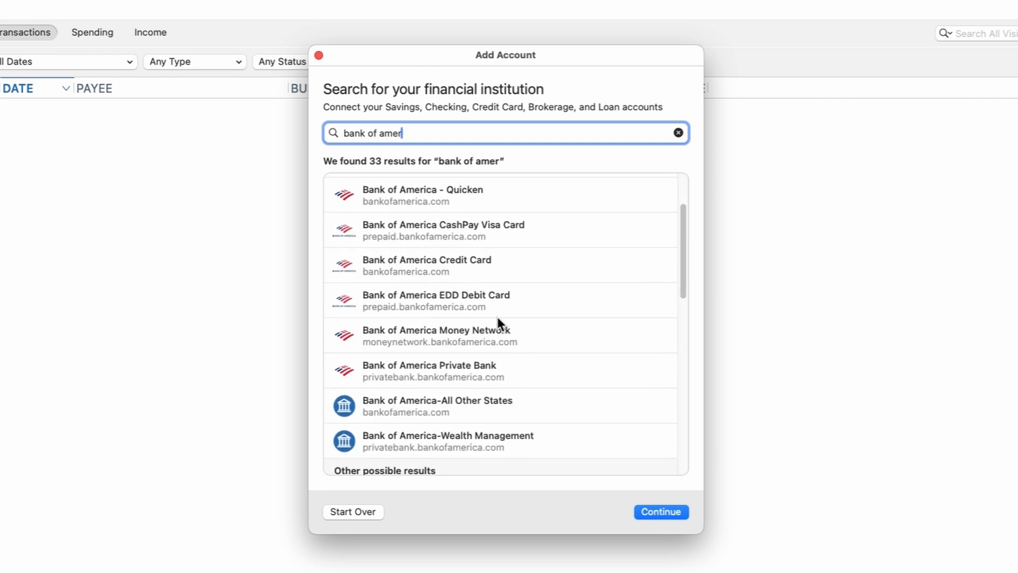
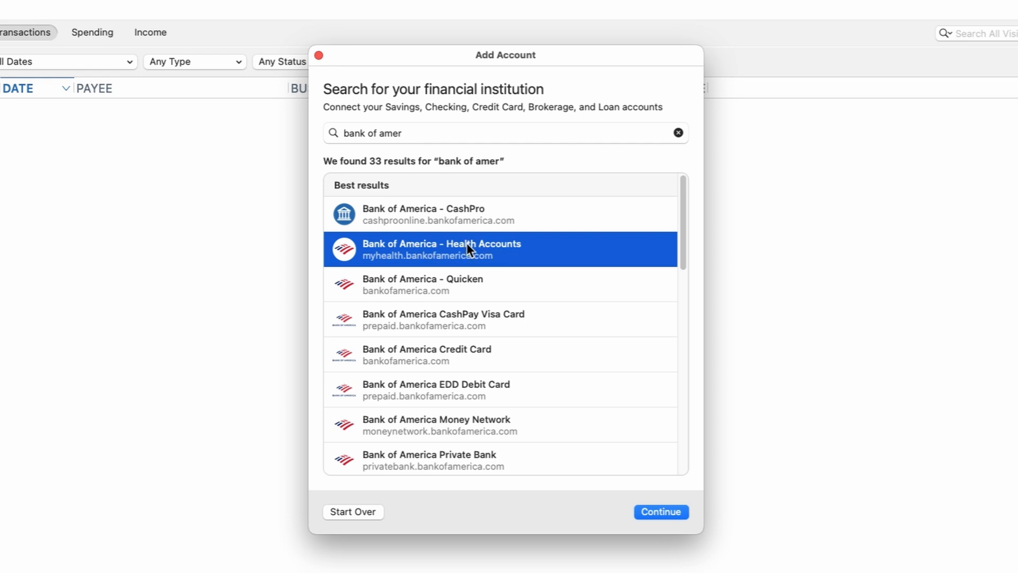
Compare the Bank of America entries, select Bank of America-Wealth Management, and clear the institution search
scroll(575, 349, "down", 3)
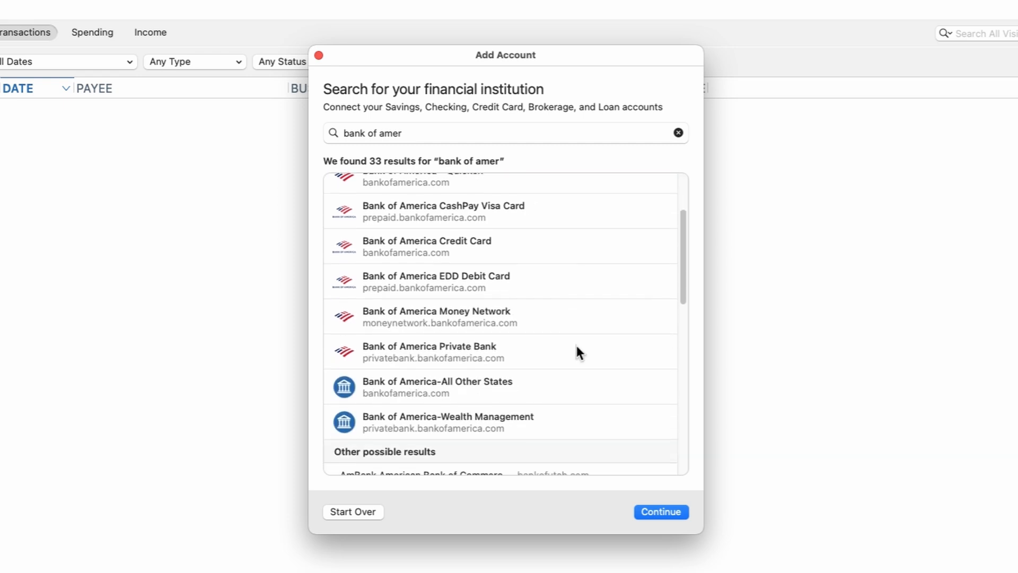
scroll(459, 352, "down", 2)
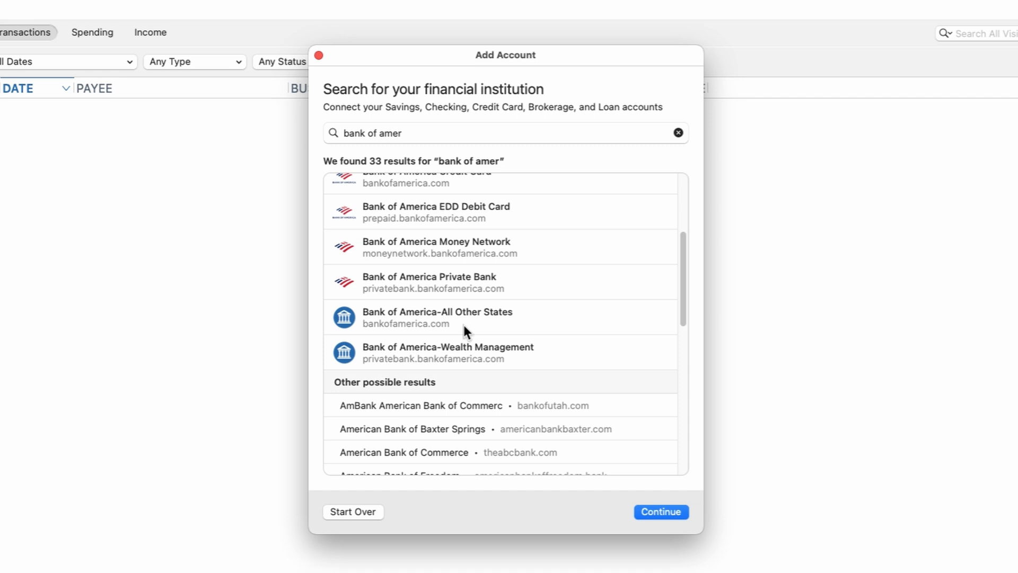
left_click(449, 352)
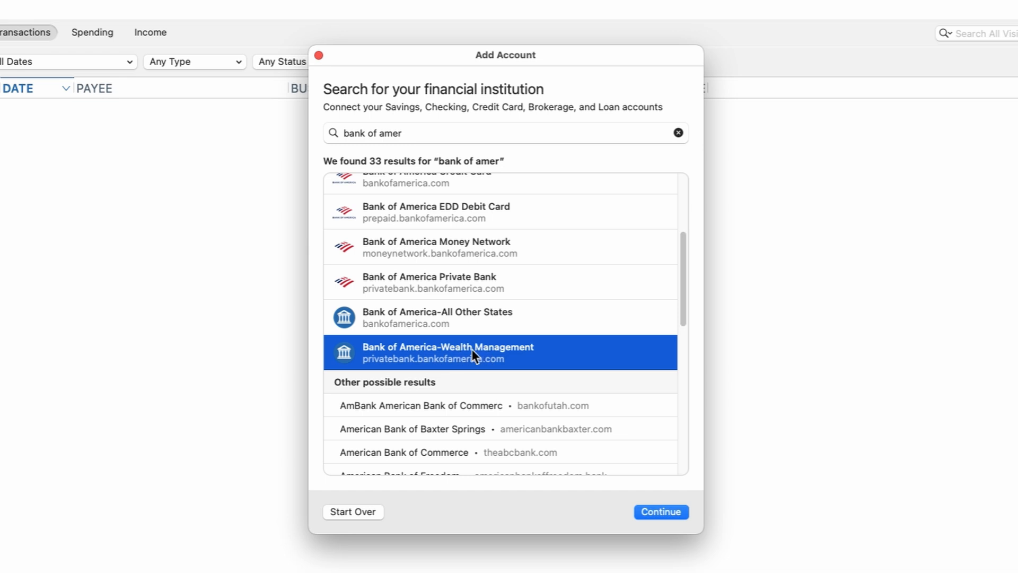
scroll(472, 349, "up", 5)
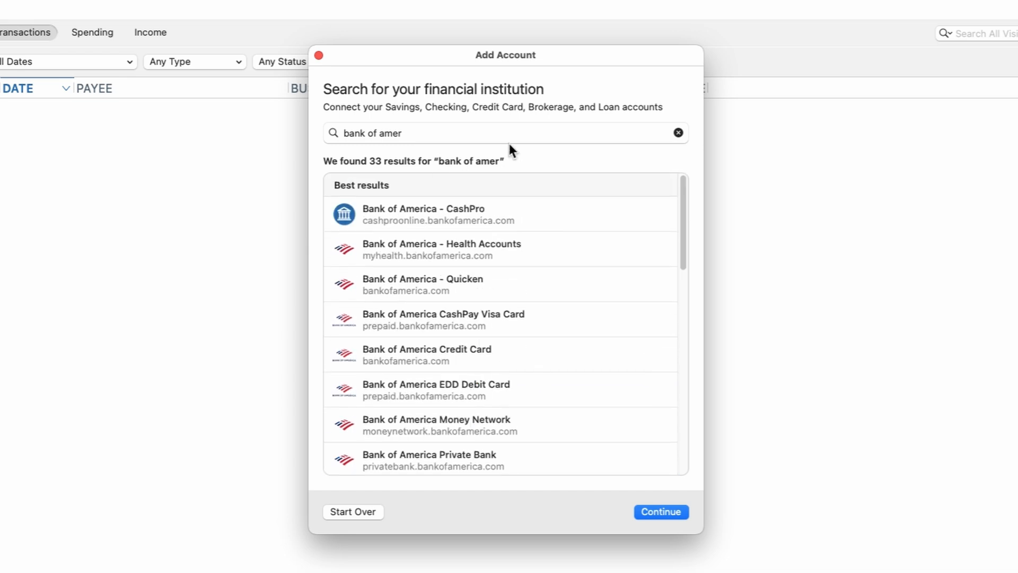
left_click(678, 132)
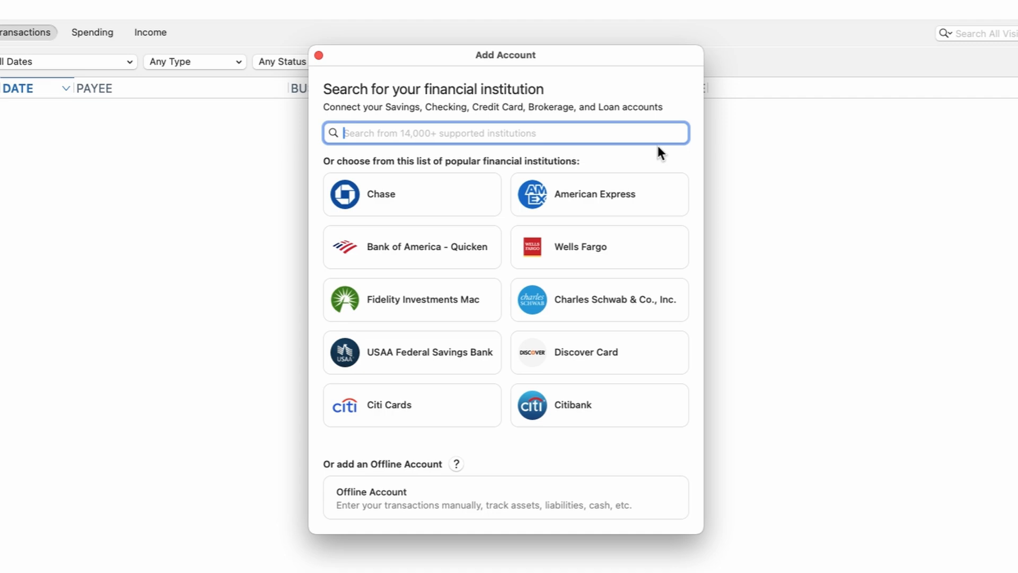
Connect to Bank of America - Quicken, consenting to Intuit access and authorizing the bank to share the account data
left_click(432, 250)
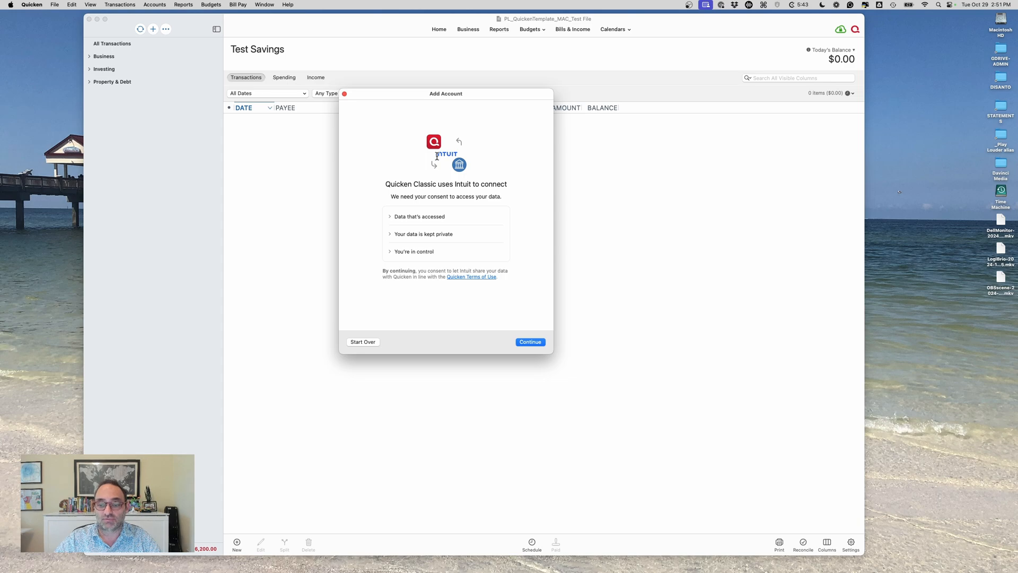
left_click(530, 341)
left_click(531, 343)
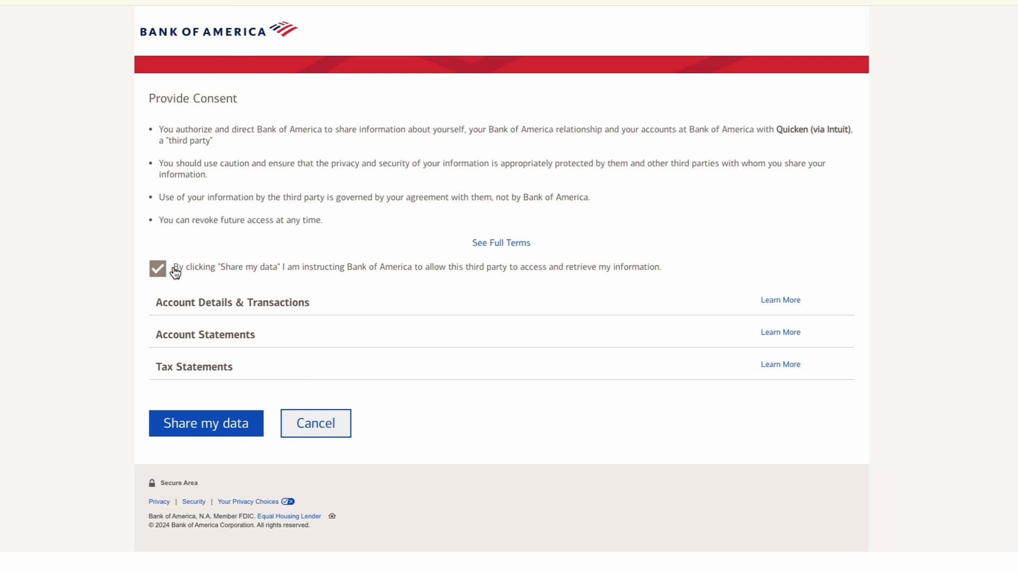
left_click(222, 425)
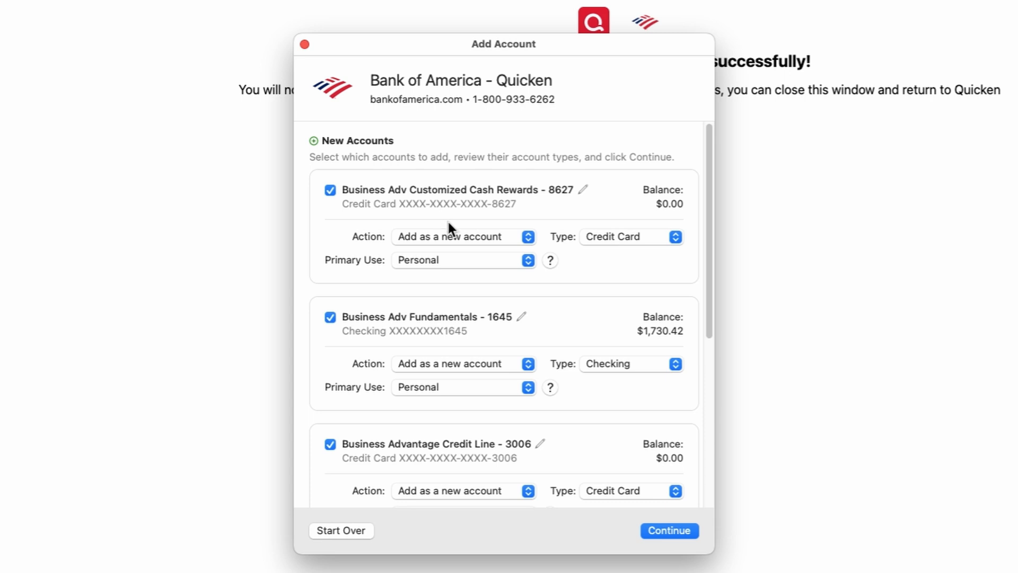
Exclude all the credit card and credit line accounts, keeping only the Business Adv Fundamentals checking account selected
scroll(456, 222, "down", 5)
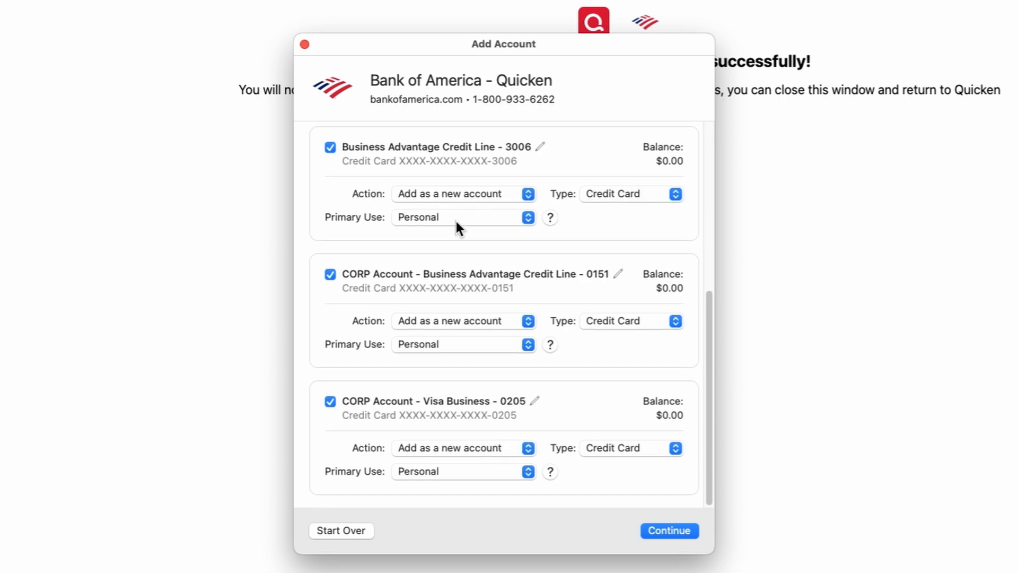
scroll(456, 222, "up", 4)
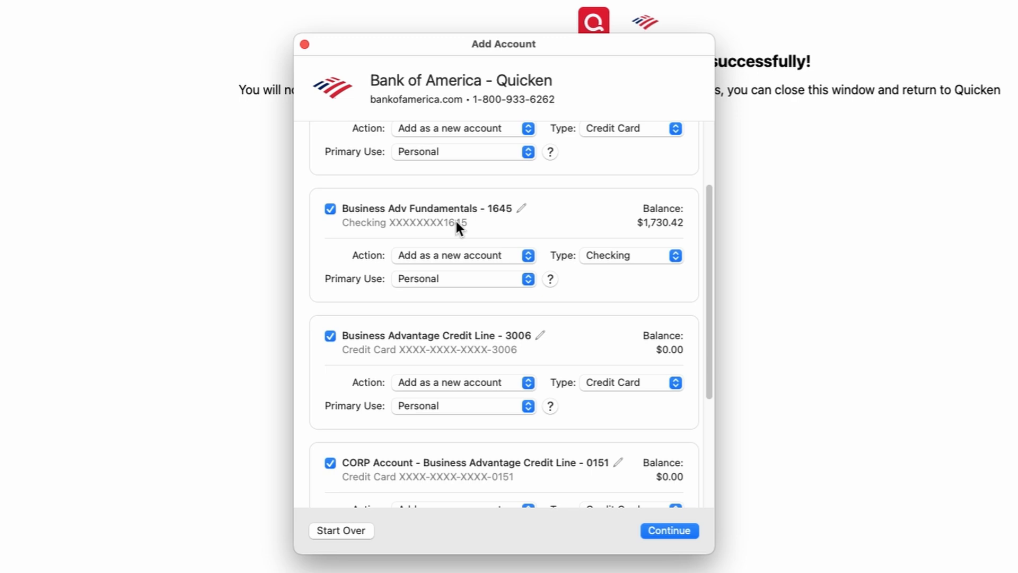
left_click(330, 335)
left_click(330, 456)
scroll(360, 424, "down", 4)
left_click(331, 401)
scroll(337, 360, "up", 5)
left_click(330, 190)
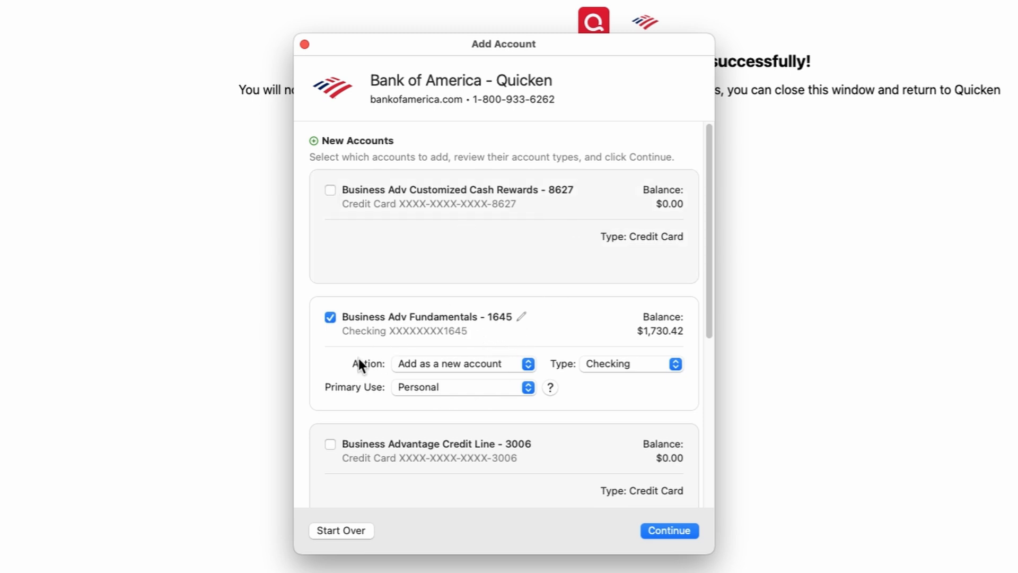
Review the actions for adding or linking the Business Adv Fundamentals checking account, keeping it set to Add as a new account
scroll(488, 349, "down", 1)
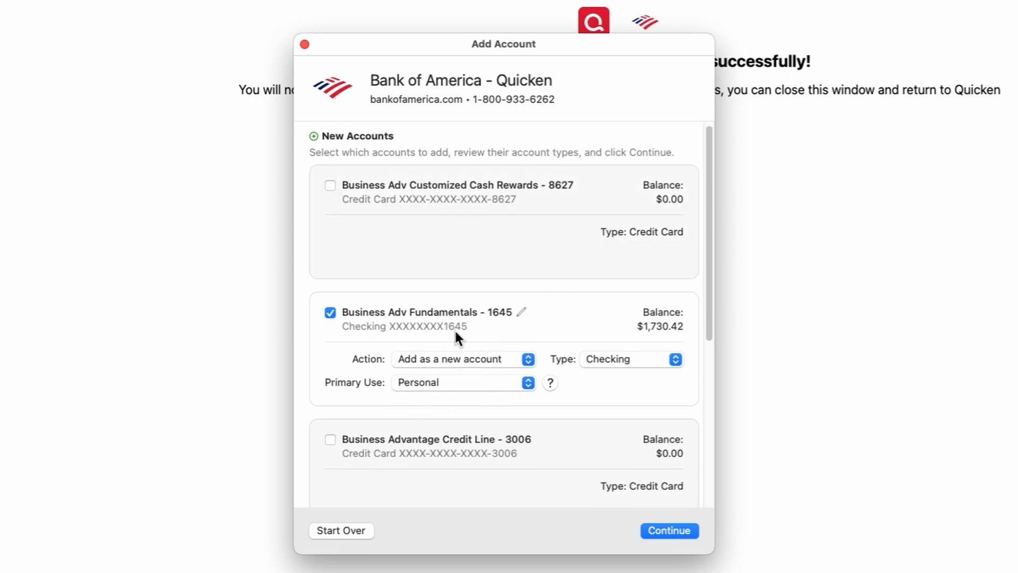
scroll(416, 315, "up", 1)
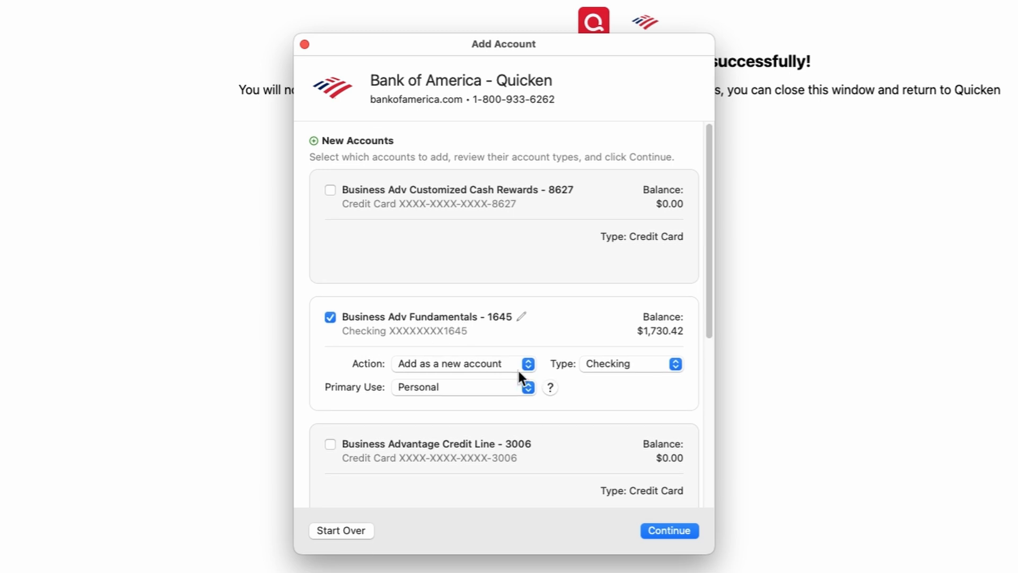
scroll(476, 362, "down", 3)
left_click(480, 356)
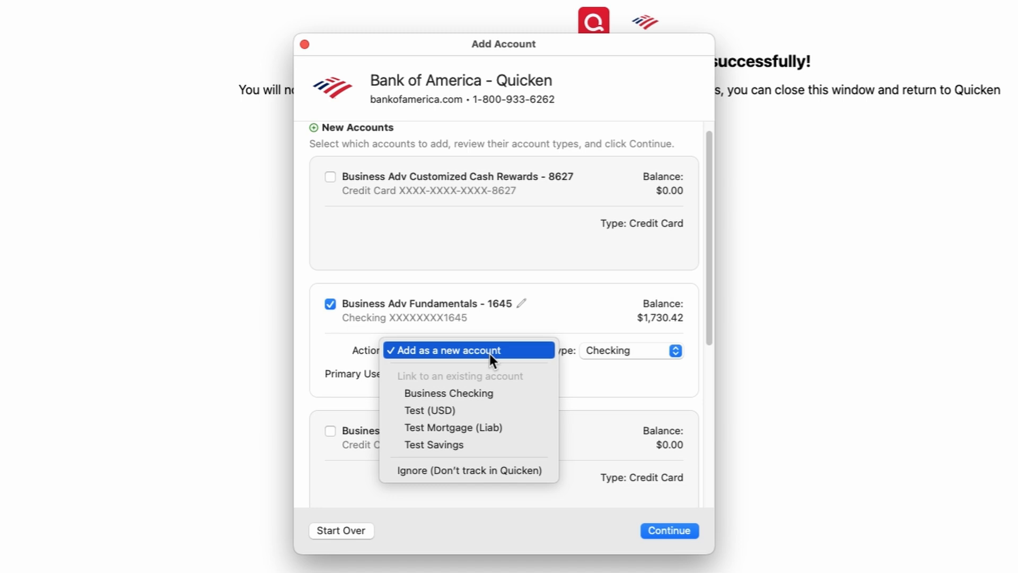
left_click(489, 354)
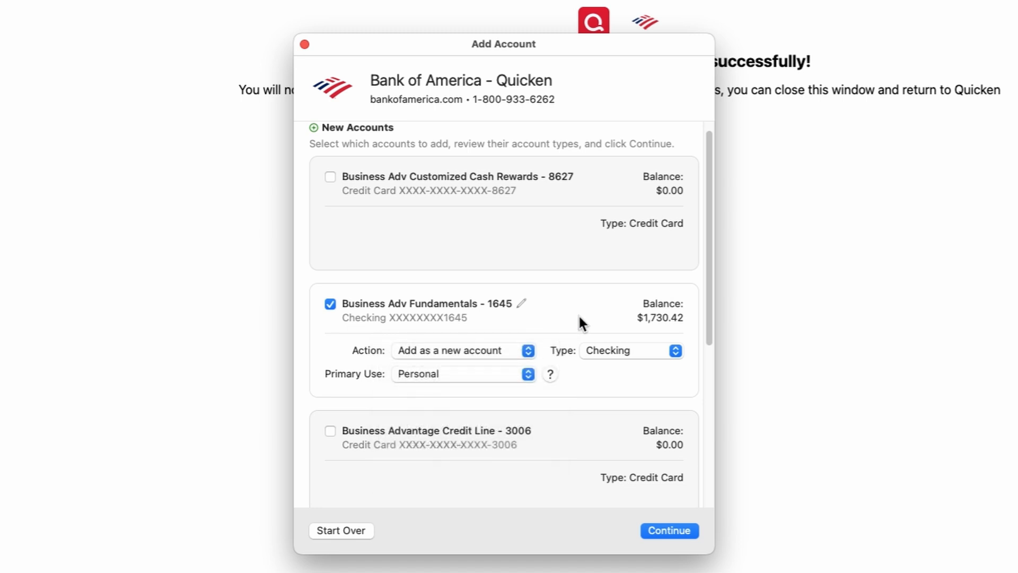
left_click(510, 361)
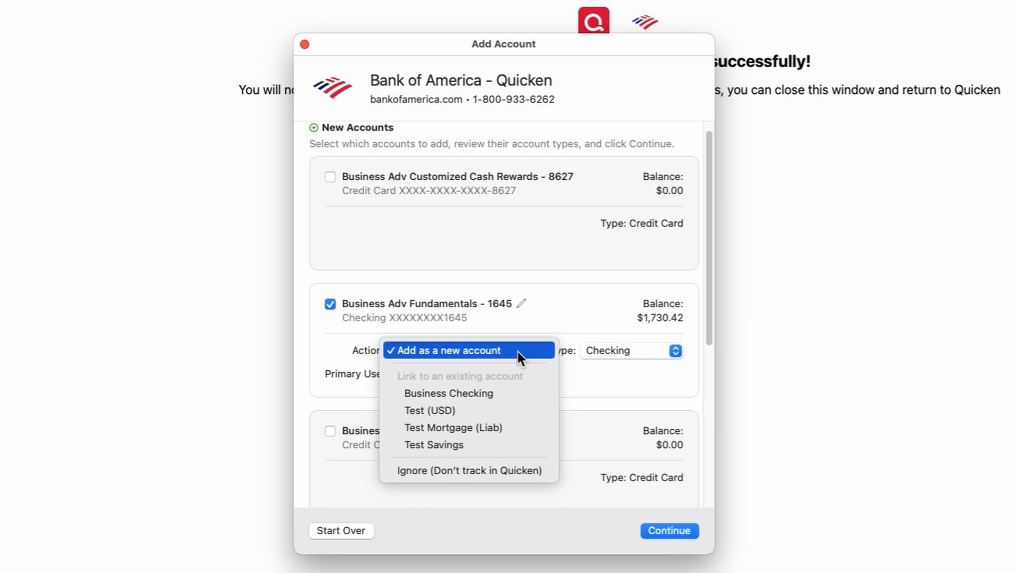
left_click(518, 351)
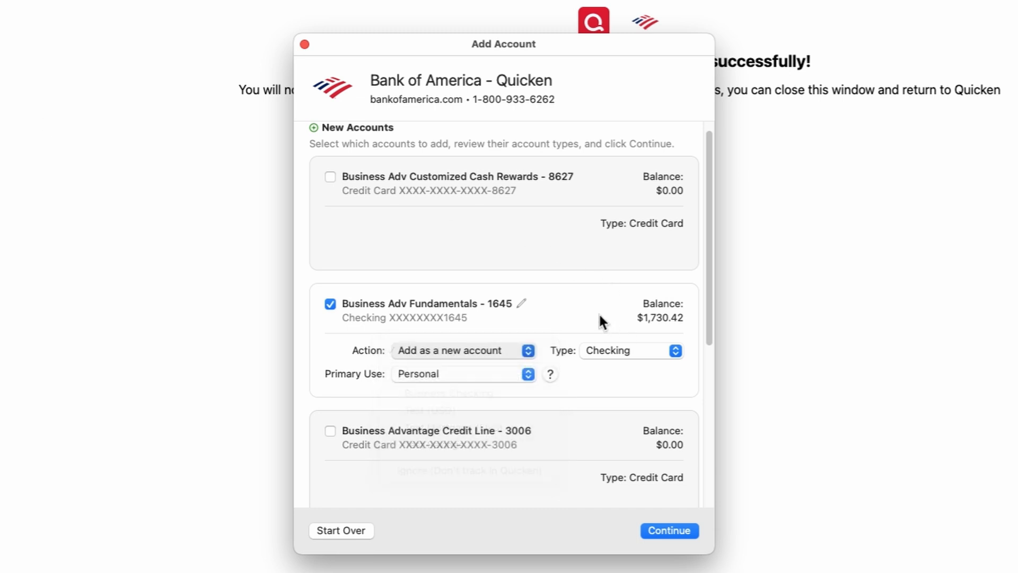
Review the primary use and account type choices for the checking account, keeping Personal and Checking
left_click(528, 375)
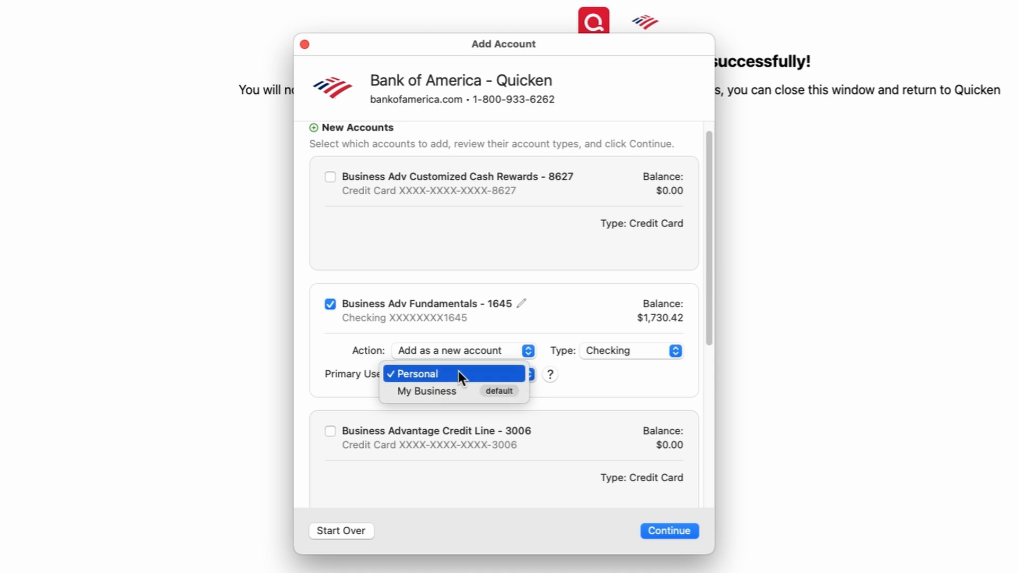
left_click(569, 318)
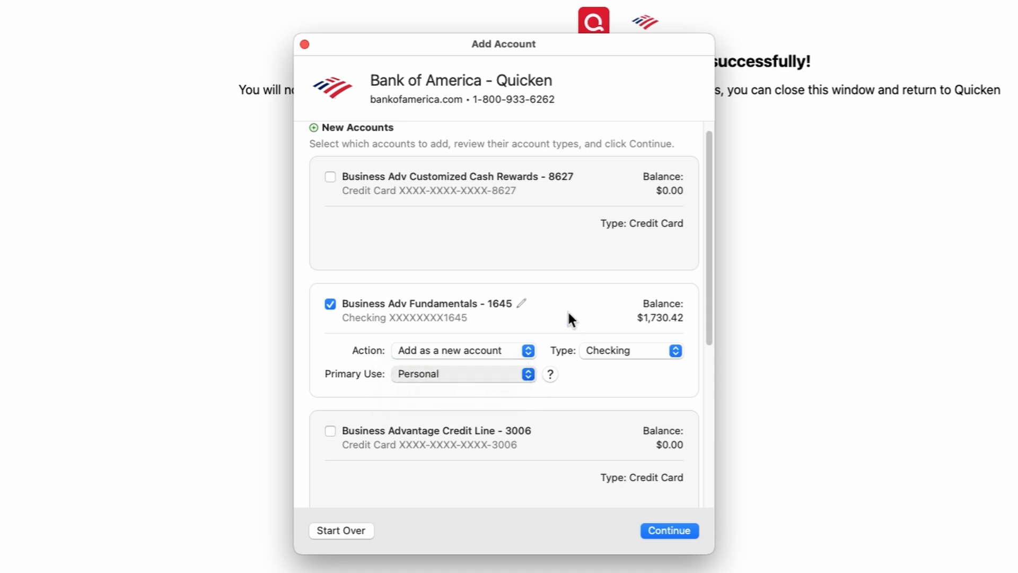
left_click(626, 354)
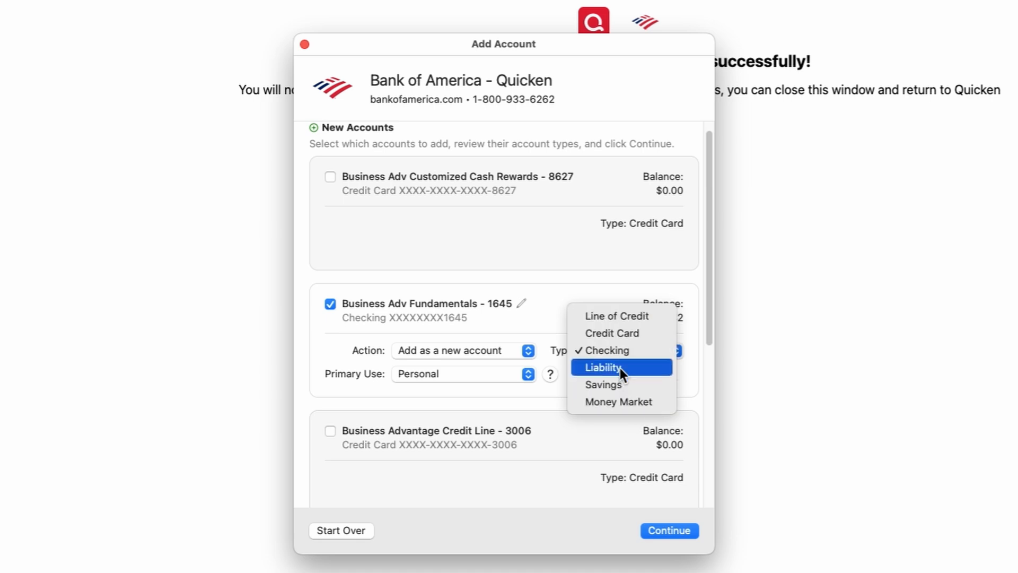
left_click(538, 314)
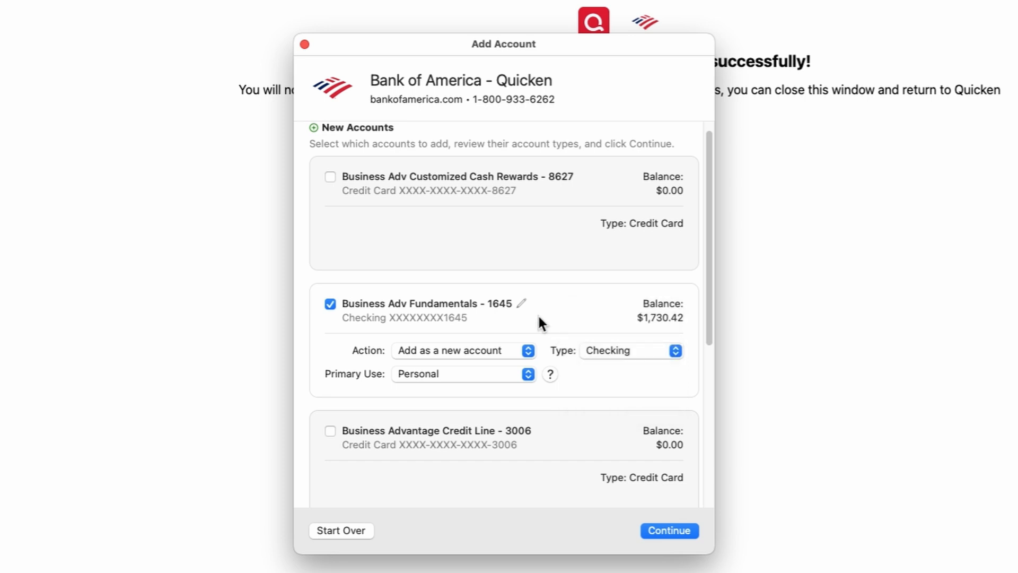
Check the existing accounts available for linking, keep Add as a new account, and finish adding the checking account
left_click(466, 349)
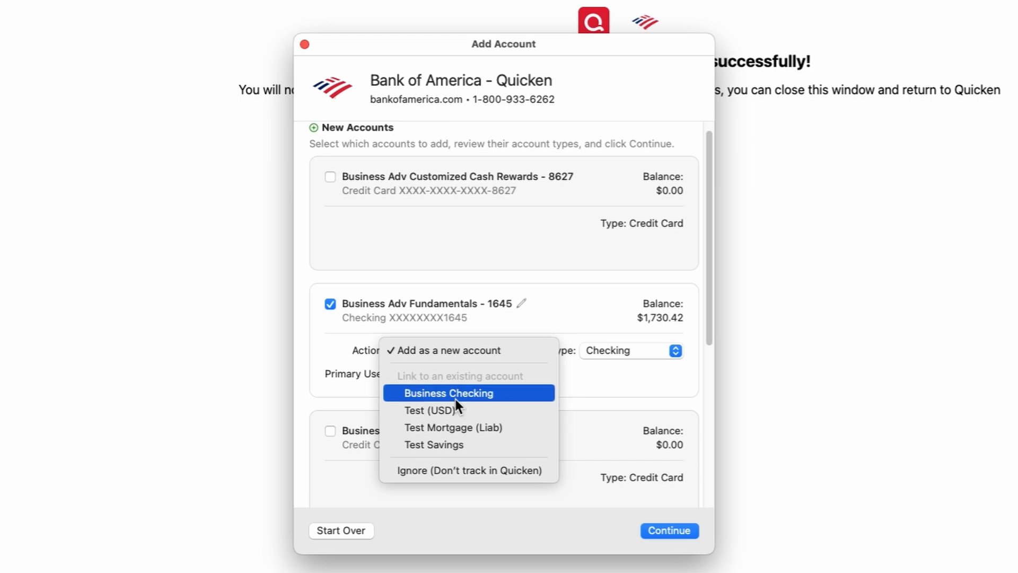
left_click(578, 307)
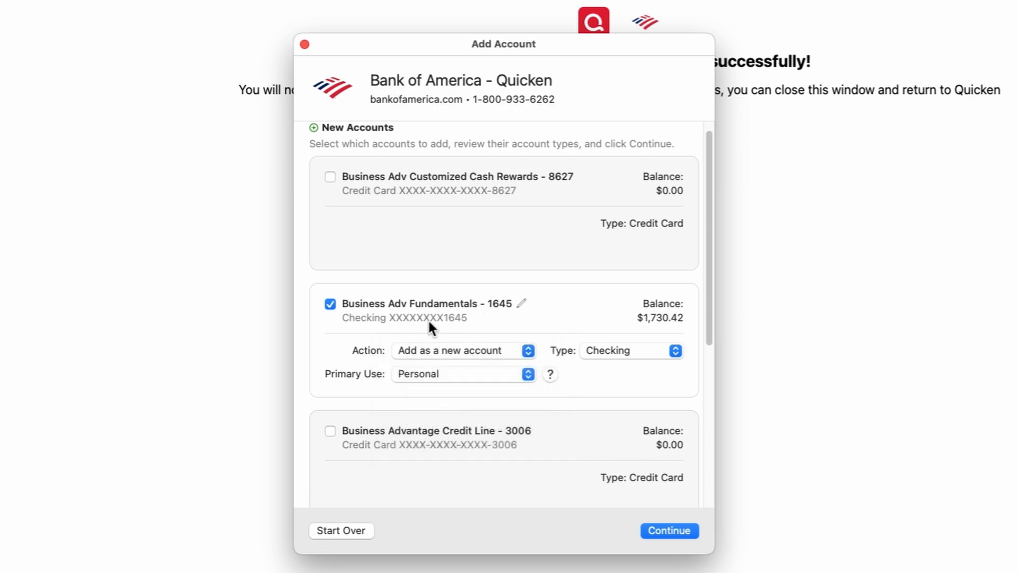
left_click(677, 528)
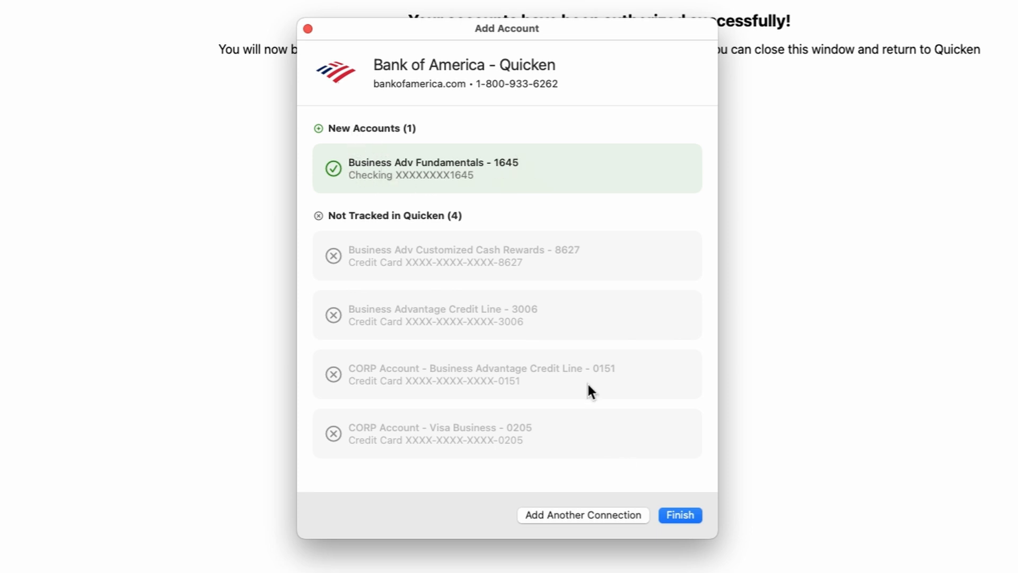
left_click(684, 516)
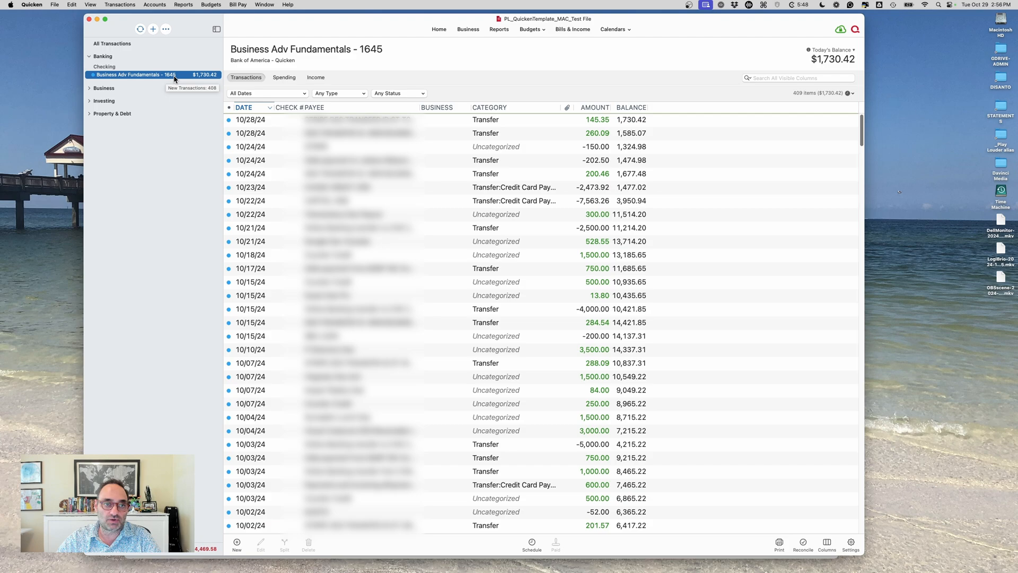
Look through the new checking account's downloaded transactions back to the oldest entry
scroll(397, 186, "down", 15)
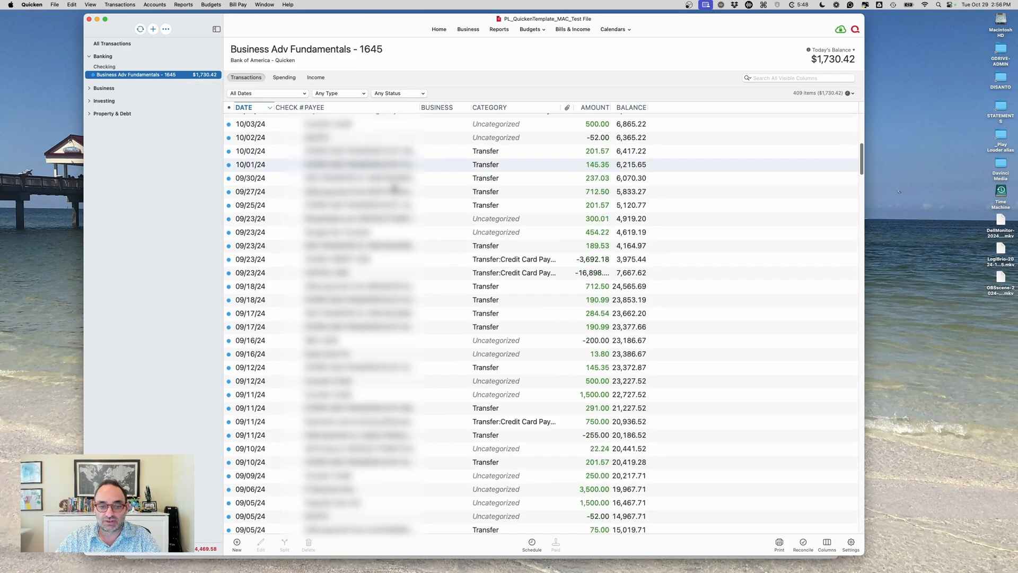
scroll(397, 186, "down", 20)
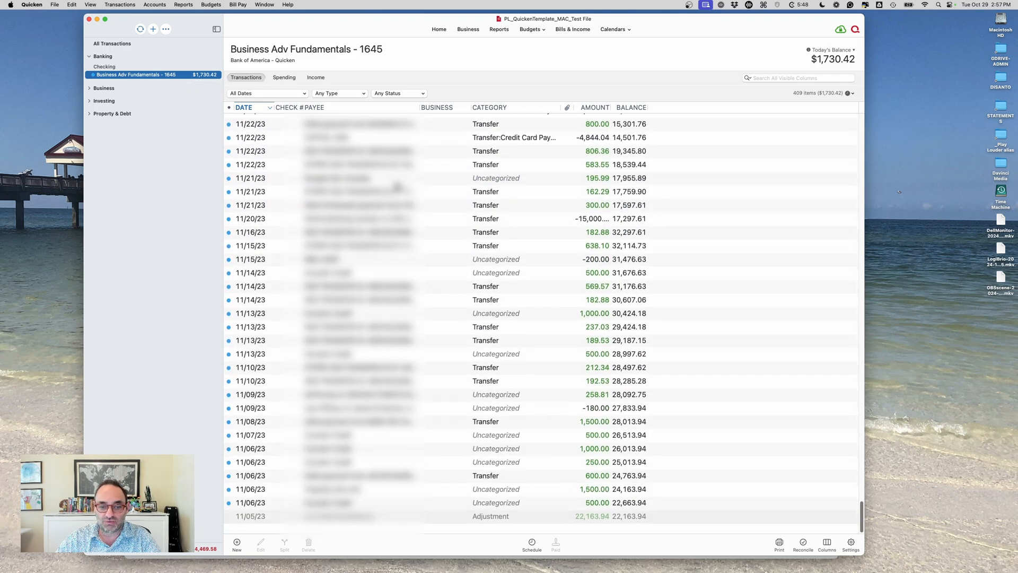
scroll(398, 186, "up", 20)
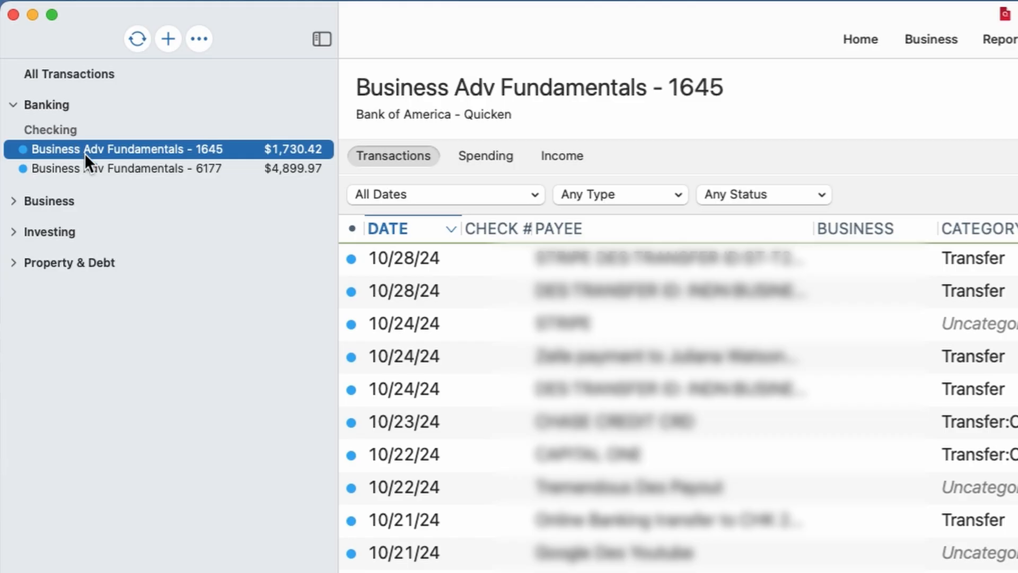
View the second Business Adv Fundamentals account's transactions, and look back through the first account's older entries
left_click(123, 168)
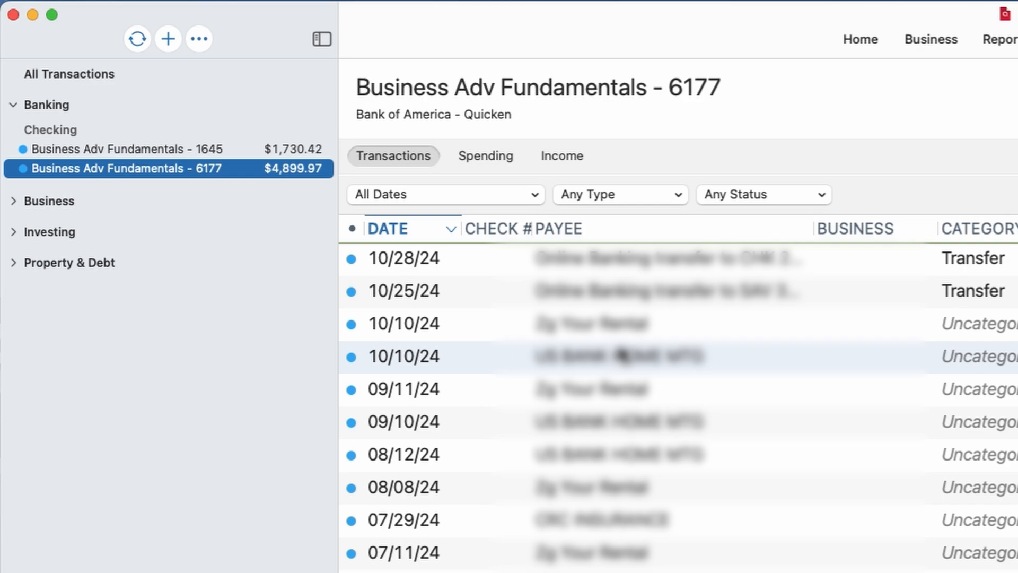
scroll(622, 346, "down", 1)
scroll(622, 346, "up", 2)
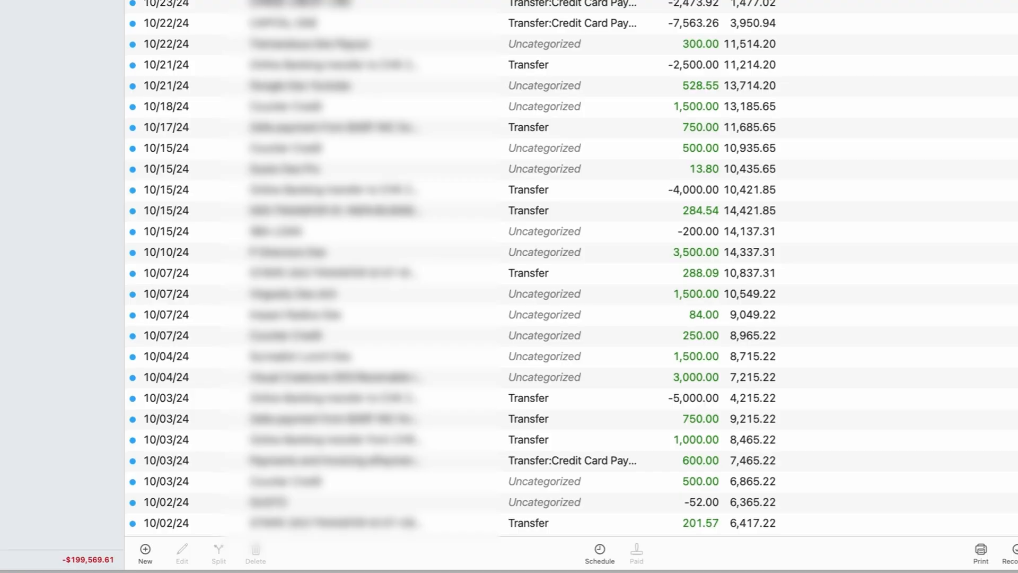
scroll(530, 132, "down", 20)
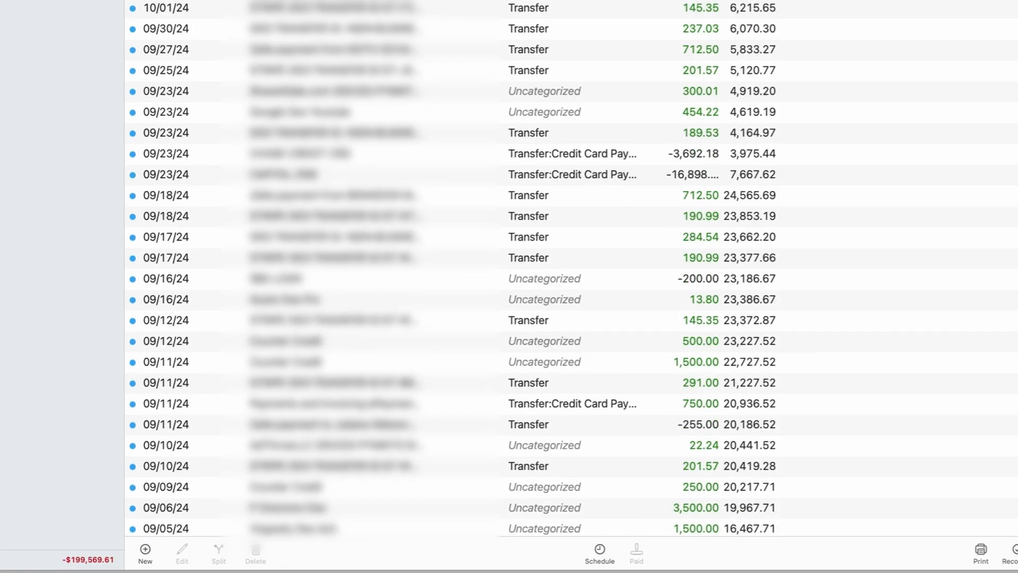
scroll(303, 435, "down", 20)
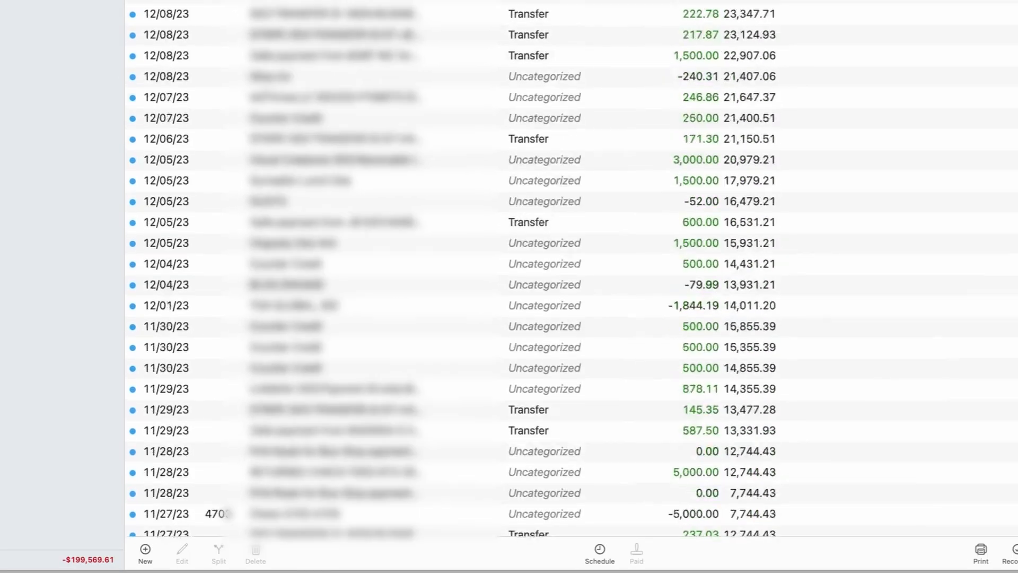
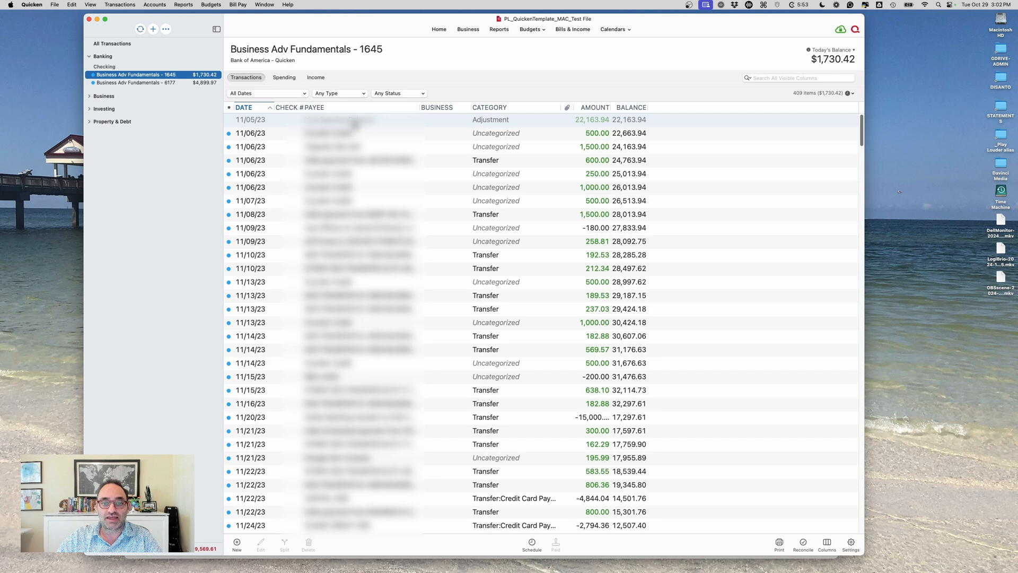
Delete the first account's transactions from the 11/05/23 opening adjustment through 09/30/24, and undo the deletion
left_click(354, 121)
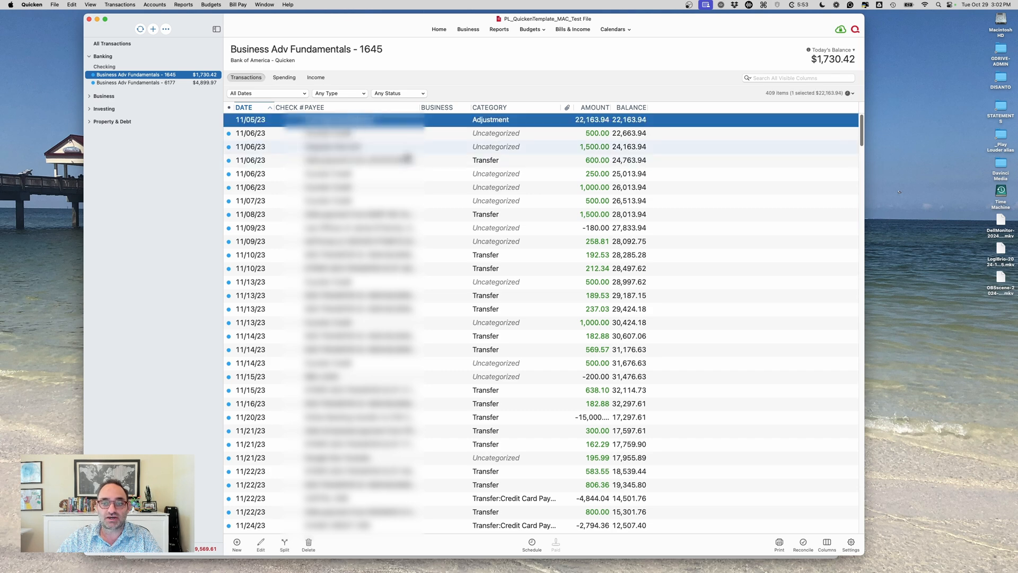
left_click(354, 133)
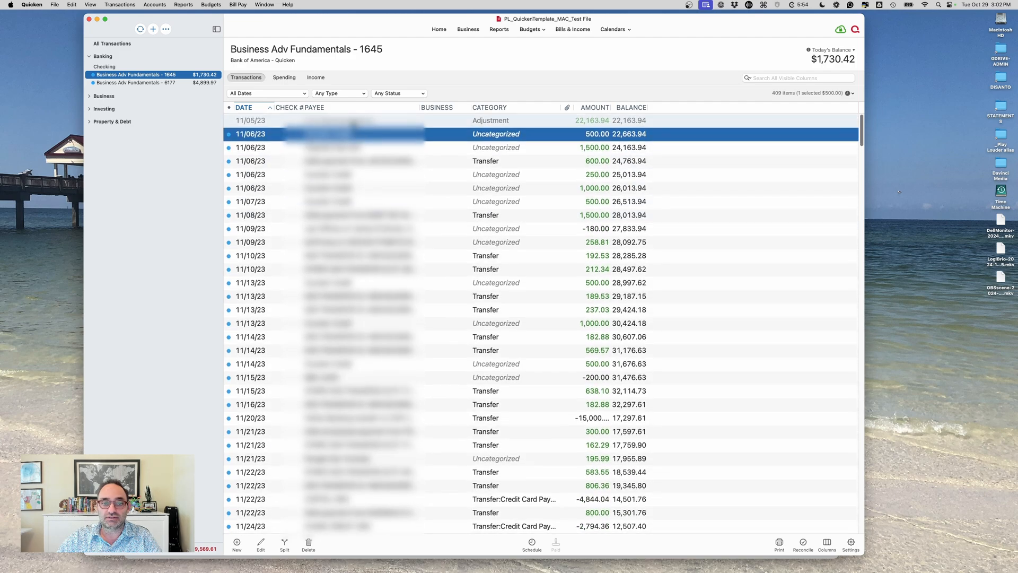
left_click(354, 120)
scroll(406, 127, "down", 20)
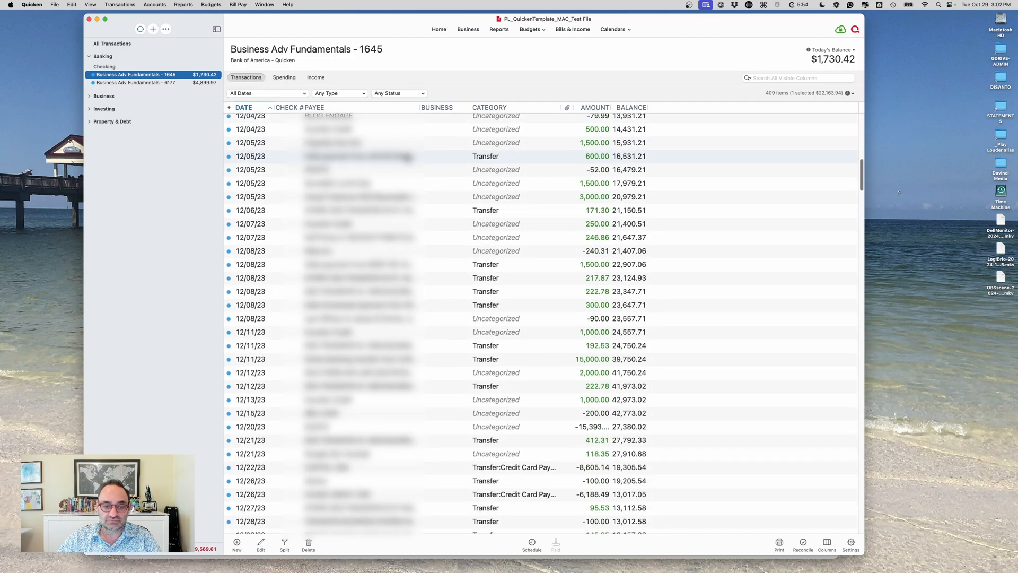
scroll(407, 157, "down", 20)
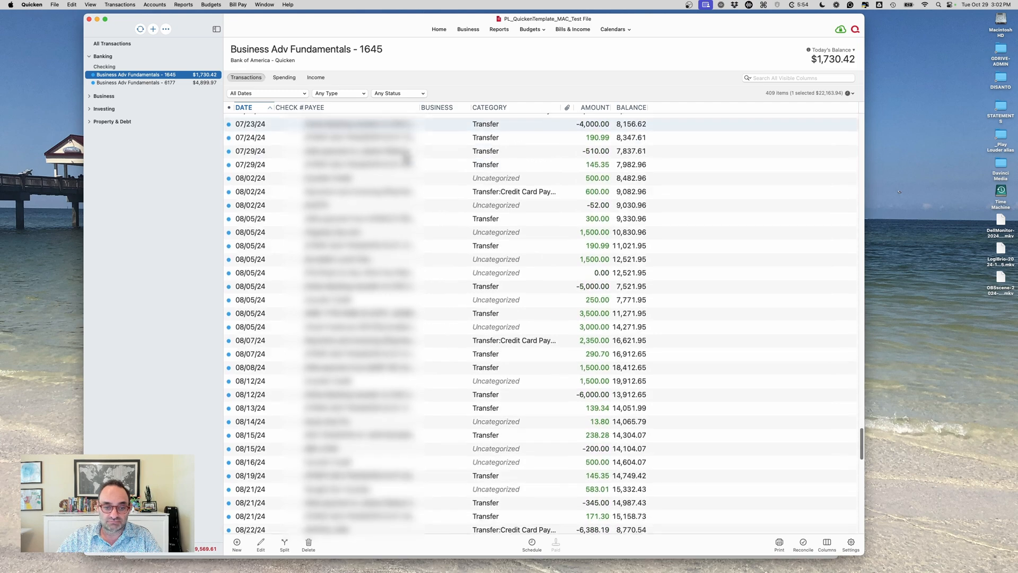
scroll(406, 155, "down", 20)
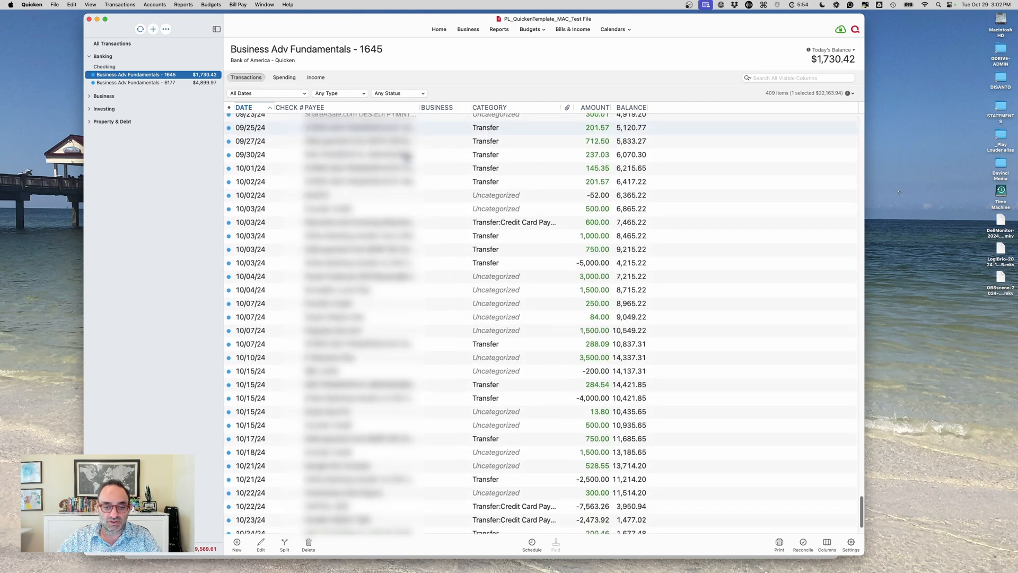
scroll(406, 159, "up", 5)
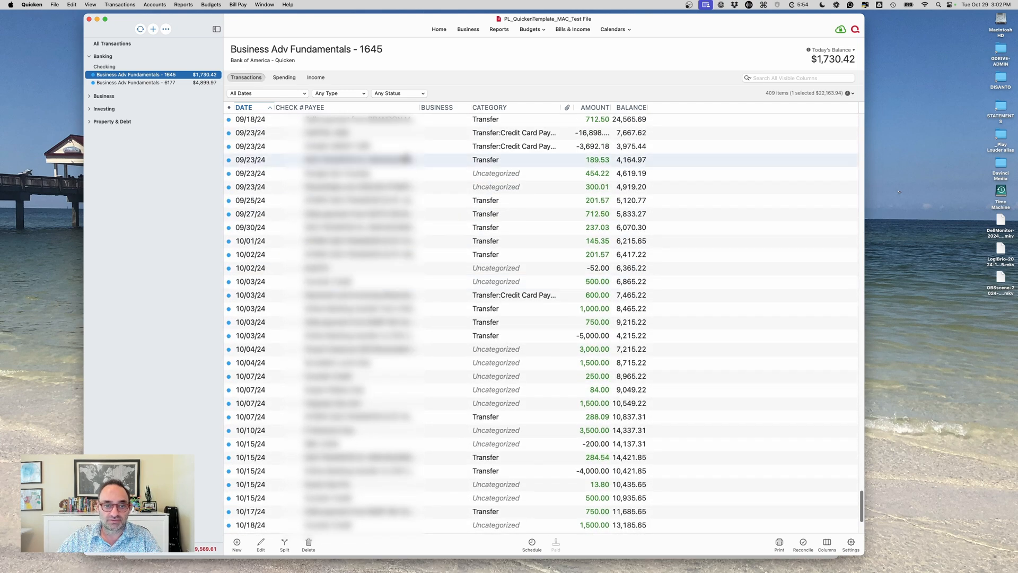
left_click(360, 228, "shift")
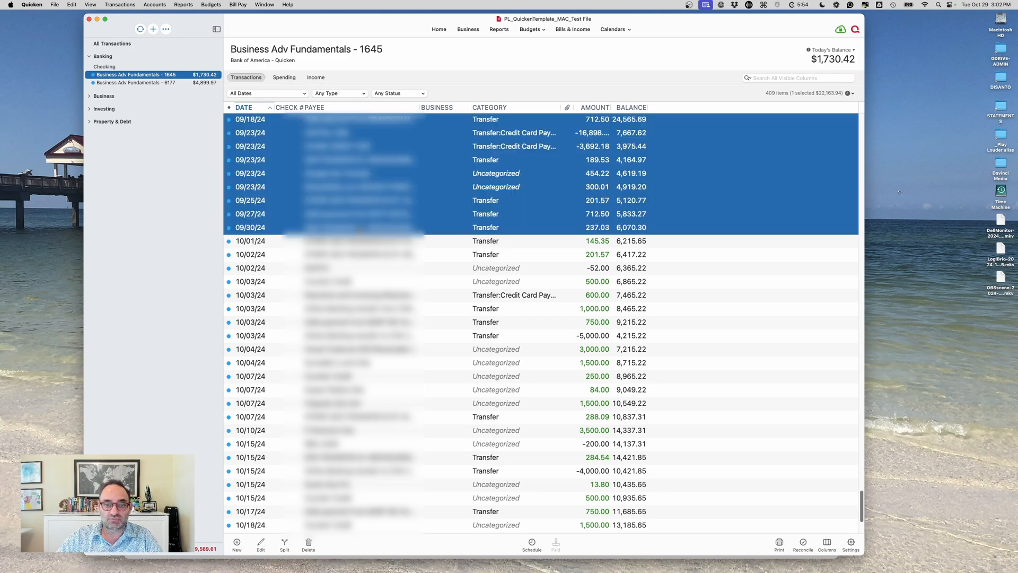
key("super+BackSpace")
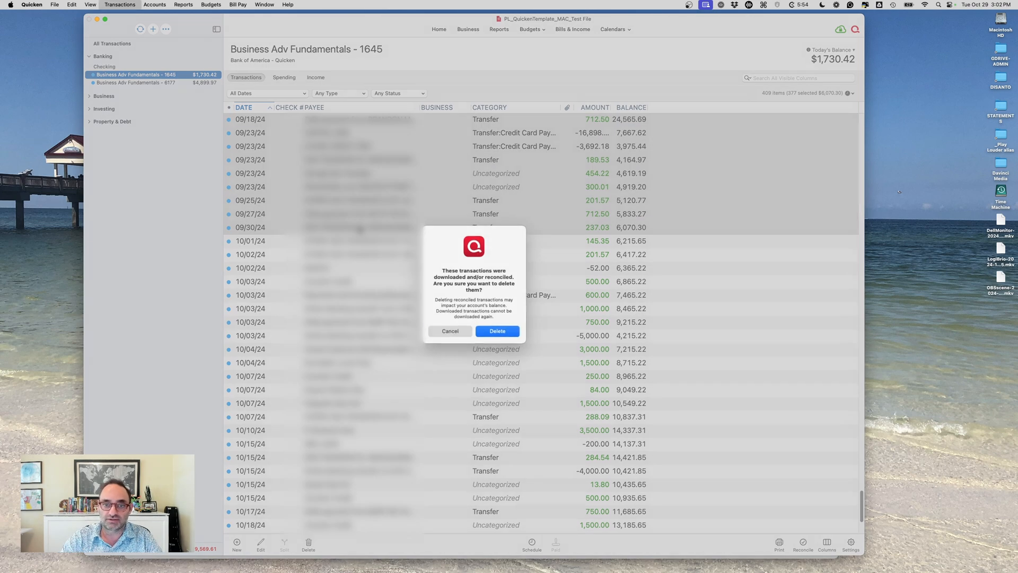
left_click(498, 330)
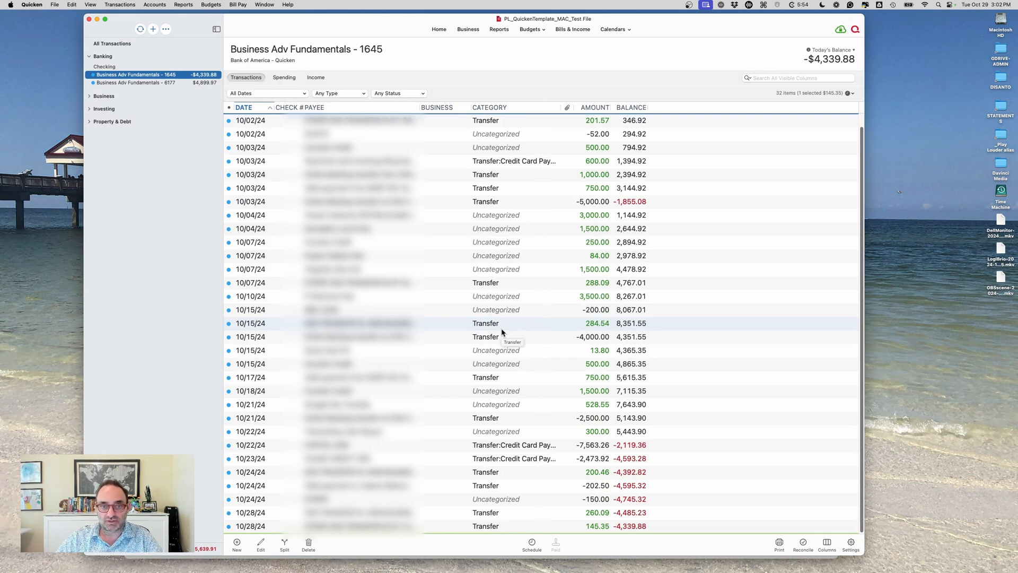
key("super+z")
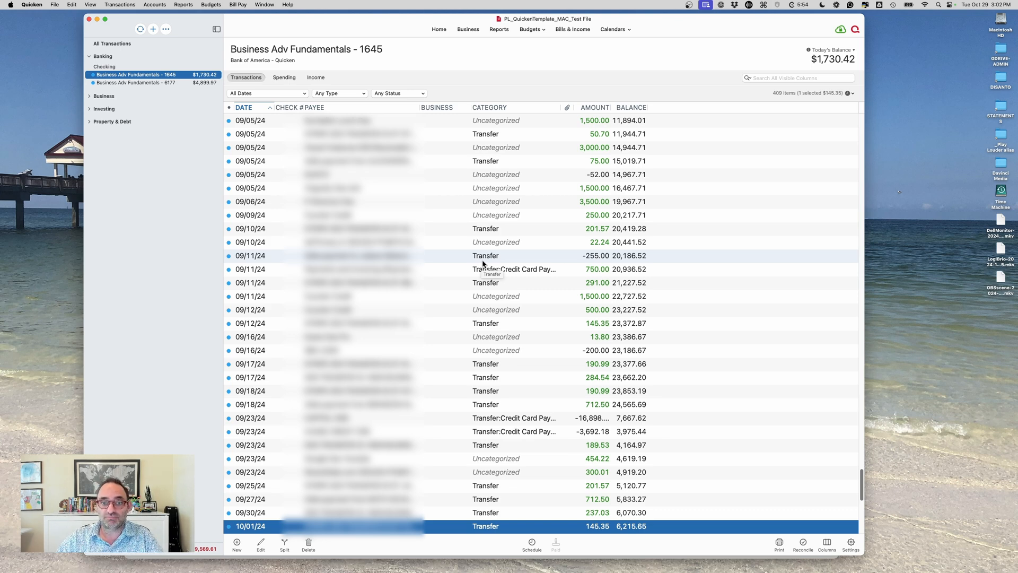
Widen the check number column and select the Live Opening Balance entry dated 11/05/23
left_click_drag(305, 108, 317, 108)
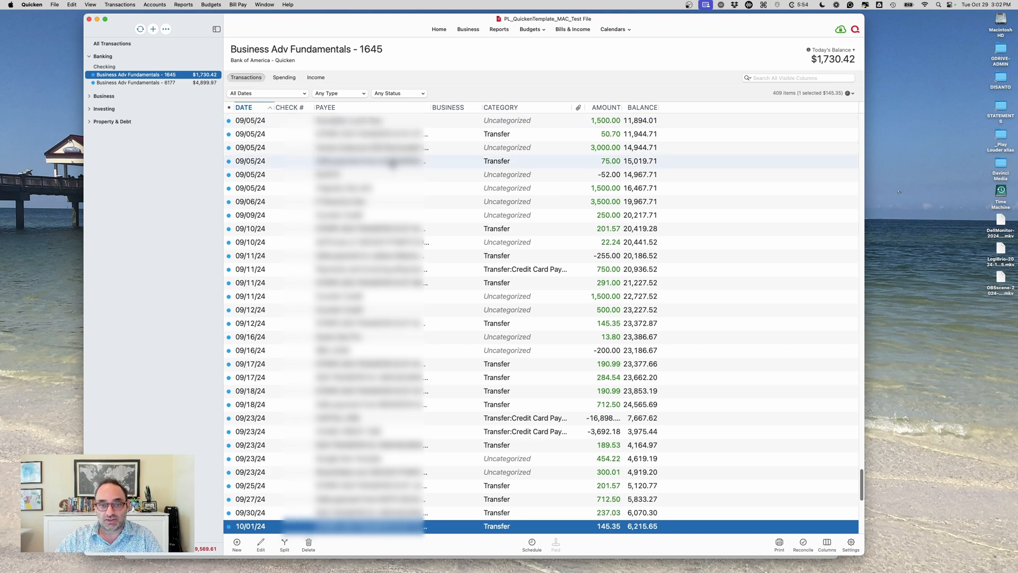
scroll(393, 163, "up", 20)
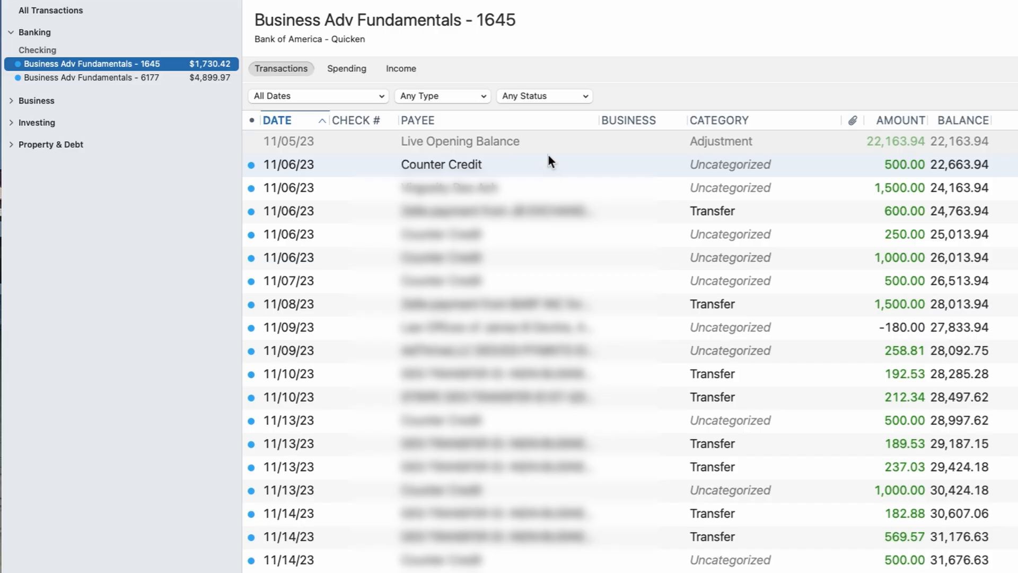
left_click(398, 121)
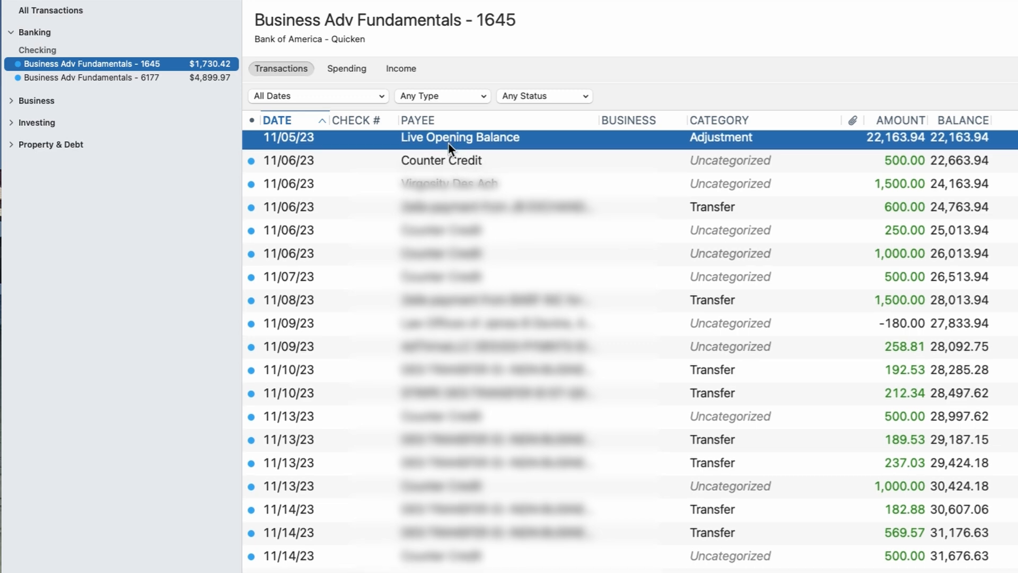
Look through the first account's register to its latest entries and compare its online balance with today's balance
scroll(539, 261, "up", 2)
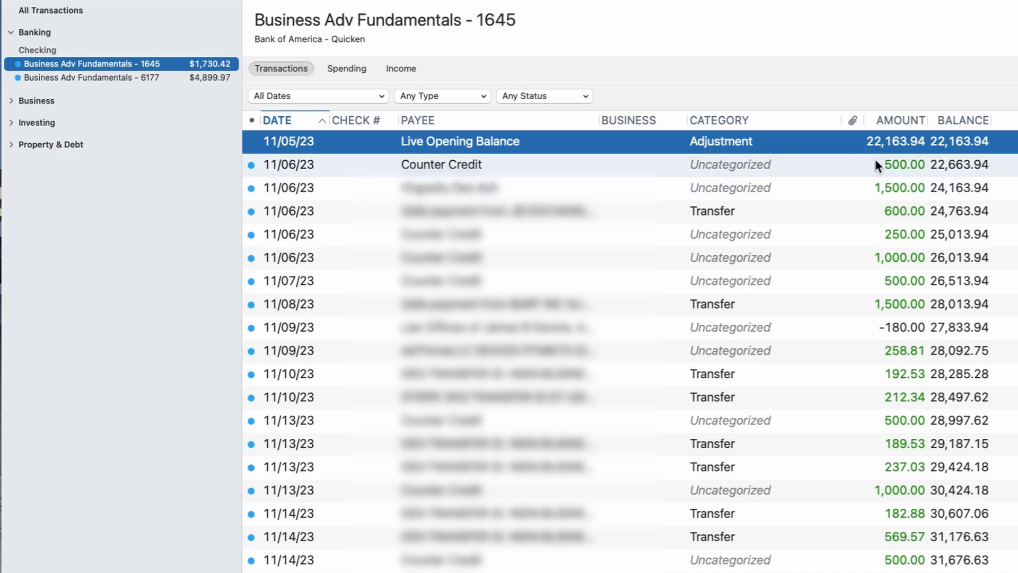
scroll(875, 164, "down", 20)
scroll(875, 159, "down", 10)
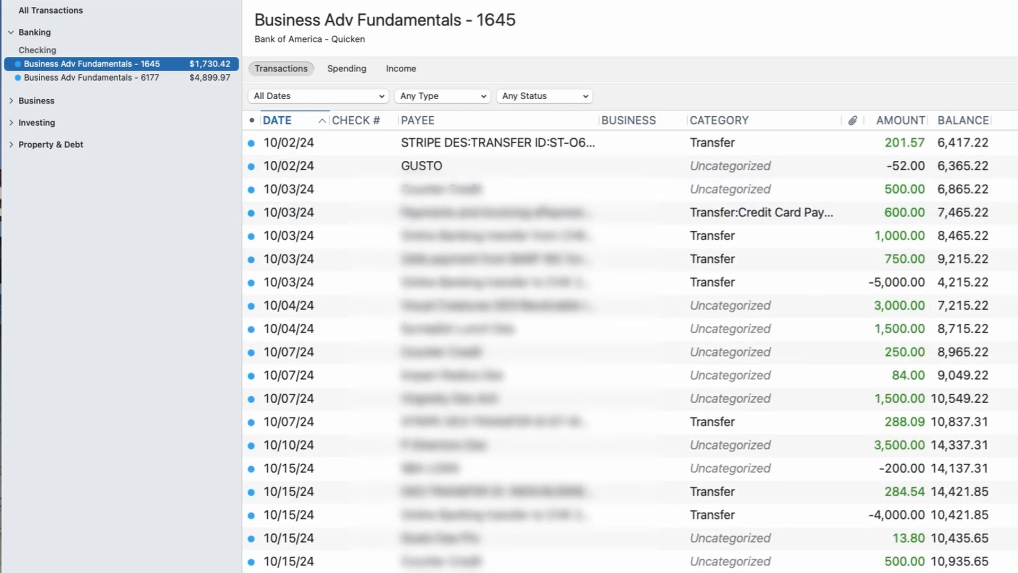
left_click(831, 49)
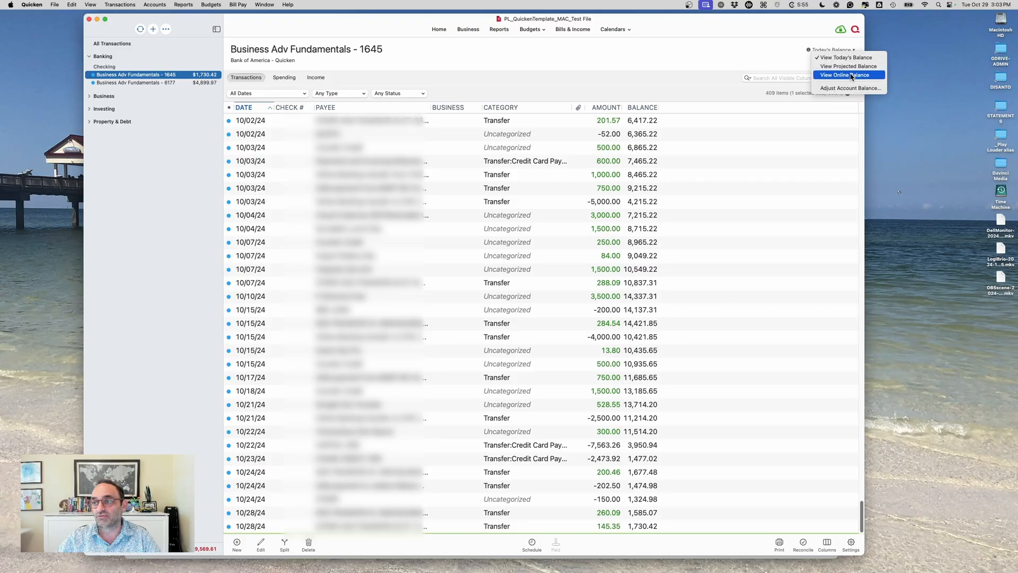
left_click(851, 77)
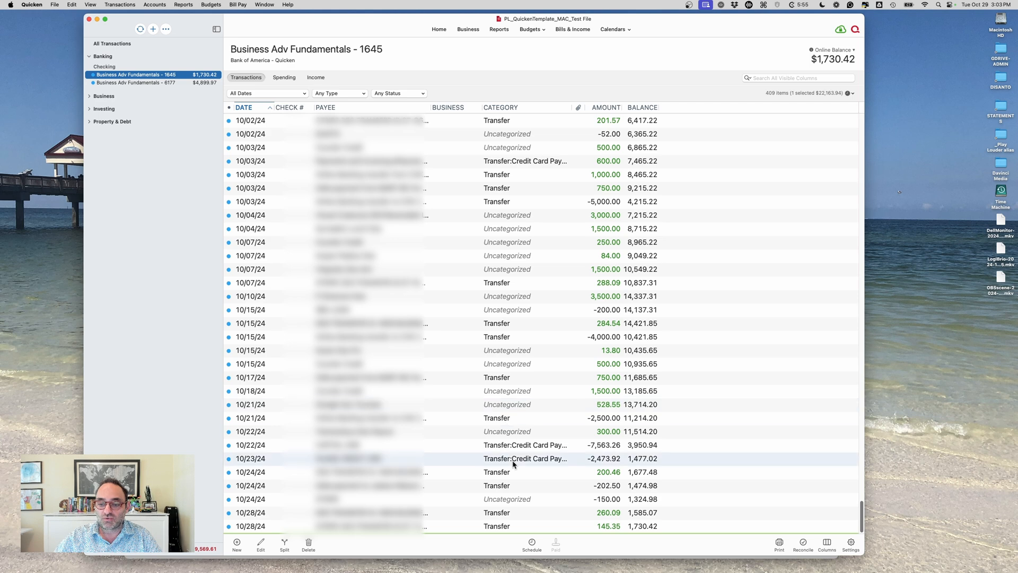
left_click(854, 51)
left_click(845, 59)
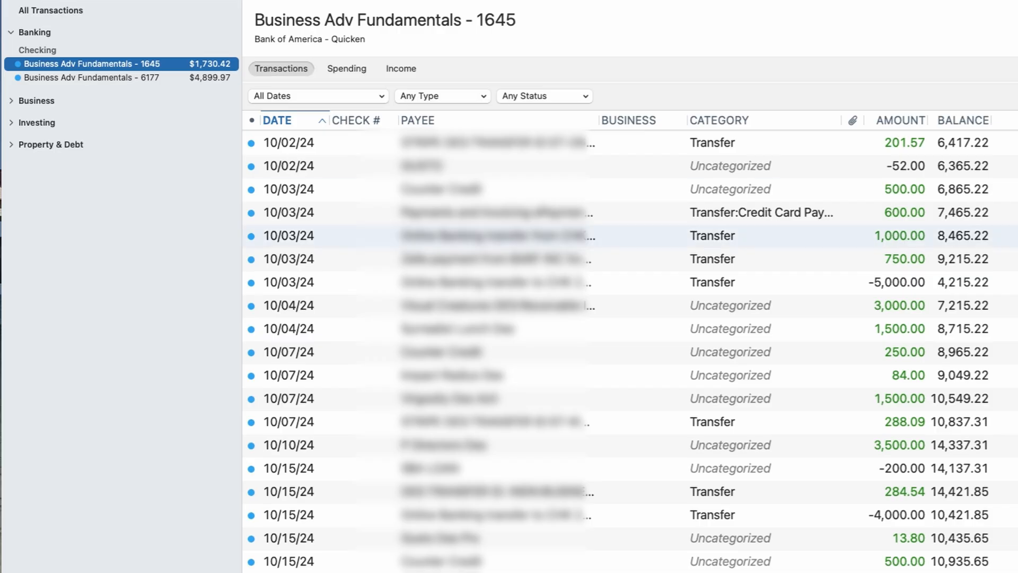
Delete the first account's transactions from the 11/05/23 Live Opening Balance through 09/30/24
scroll(511, 235, "up", 20)
scroll(511, 190, "up", 20)
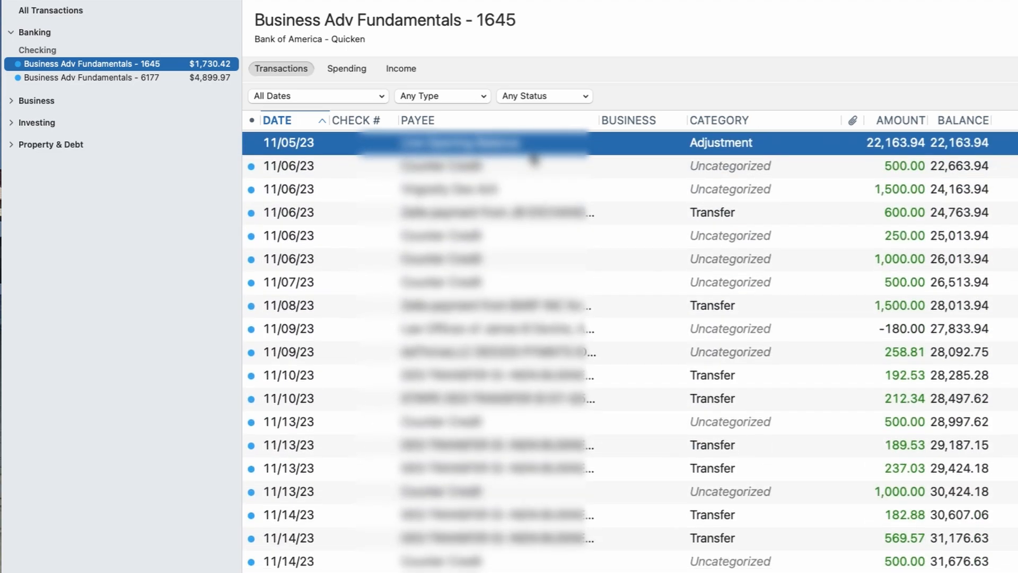
scroll(586, 314, "down", 20)
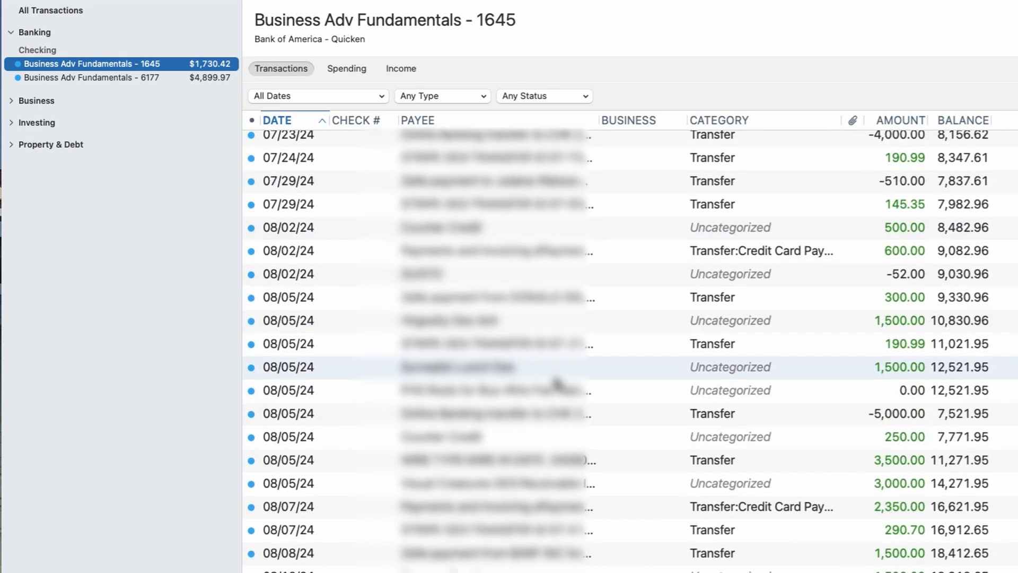
scroll(557, 383, "down", 20)
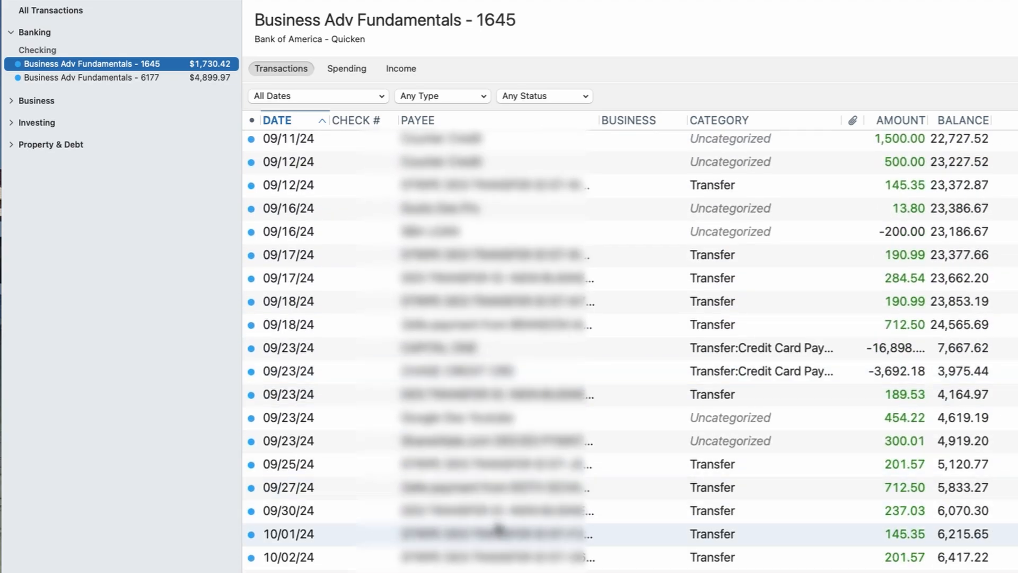
left_click(501, 518, "shift")
key("Delete")
left_click(734, 505)
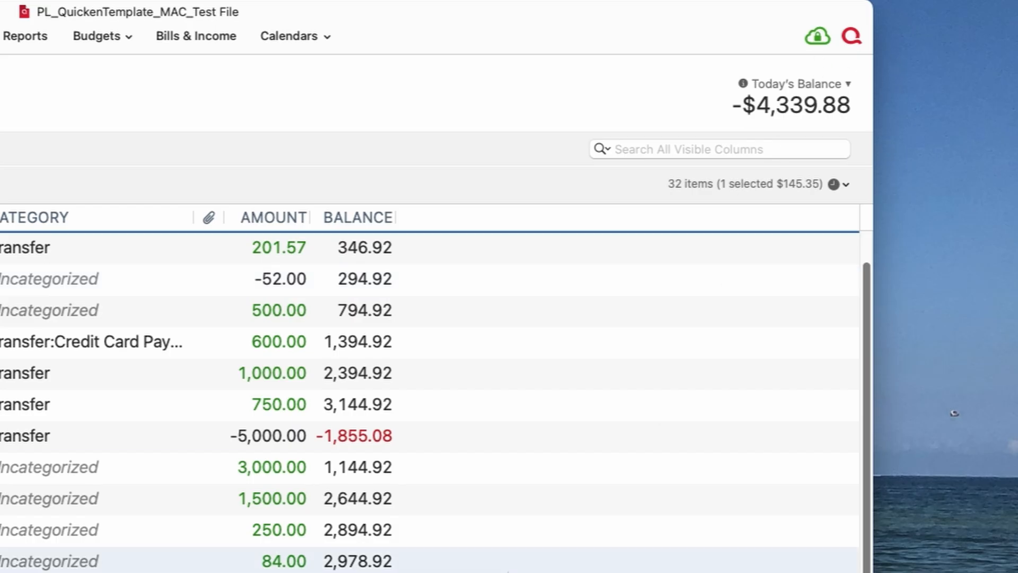
Check the start of the remaining register and display the account's online balance
scroll(518, 521, "down", 2)
scroll(519, 520, "up", 3)
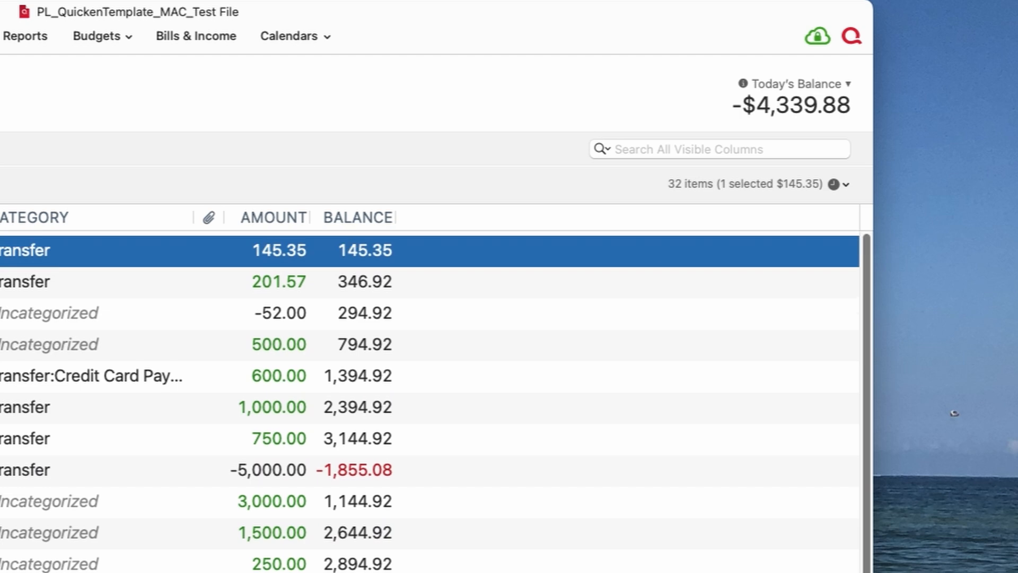
left_click(848, 83)
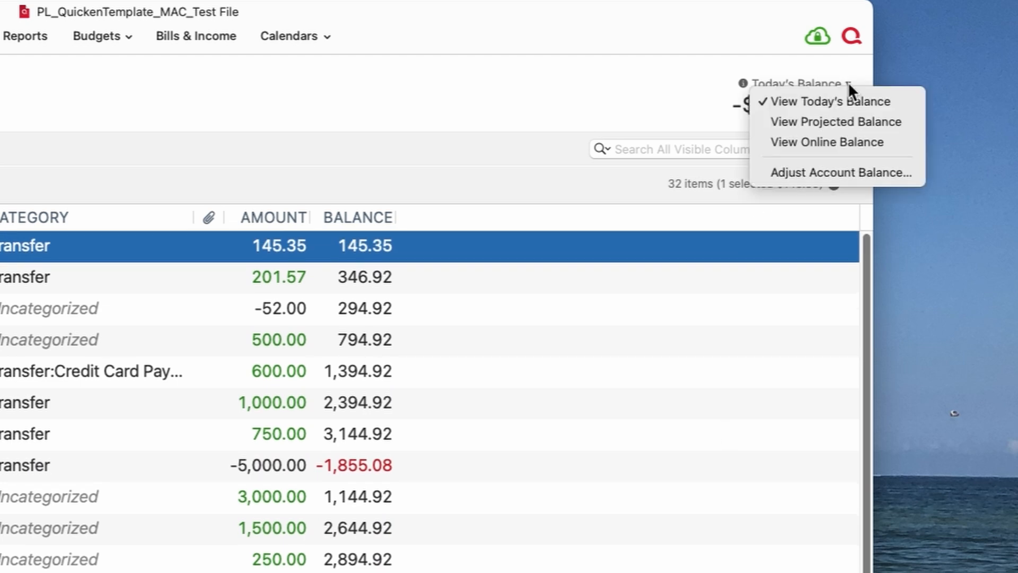
left_click(845, 141)
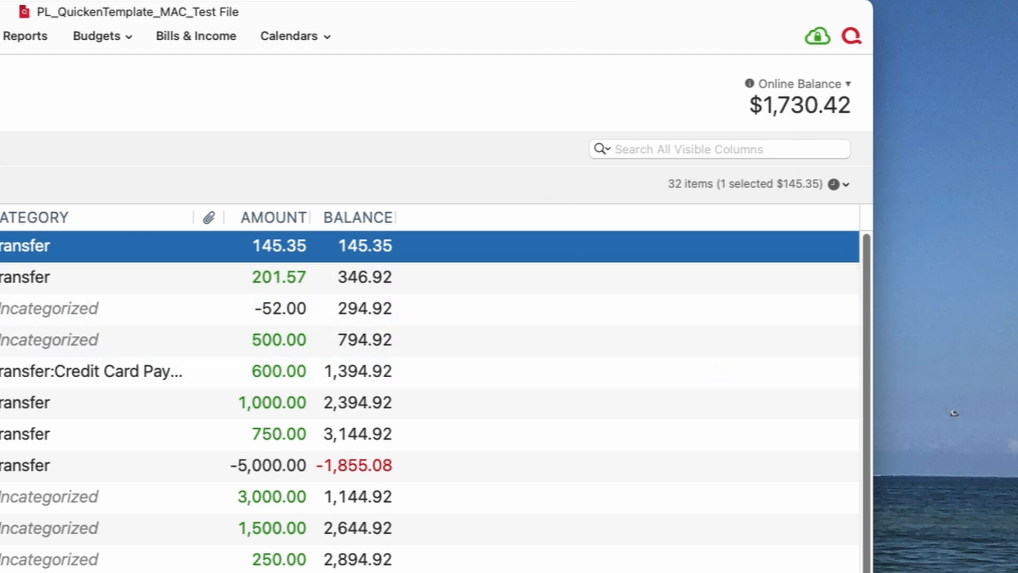
Add a new transaction to the account and date it 9/30/2024
left_click(237, 545)
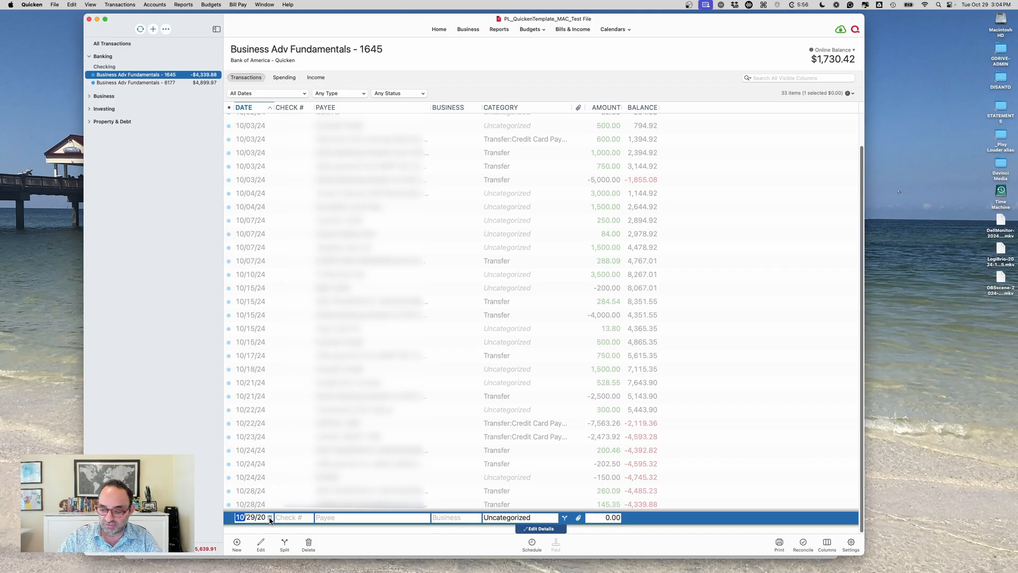
type("9")
key("Tab")
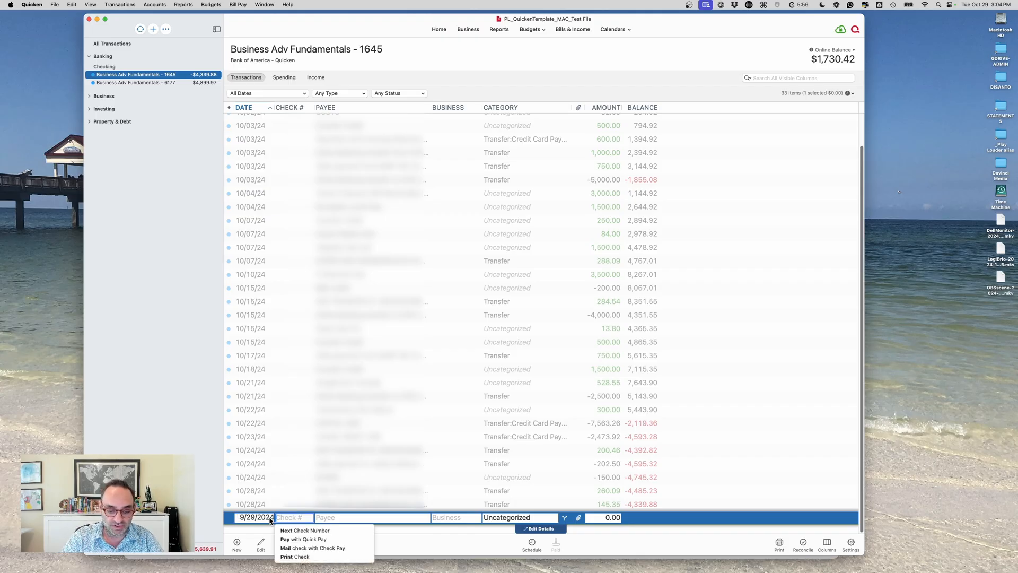
left_click(253, 518)
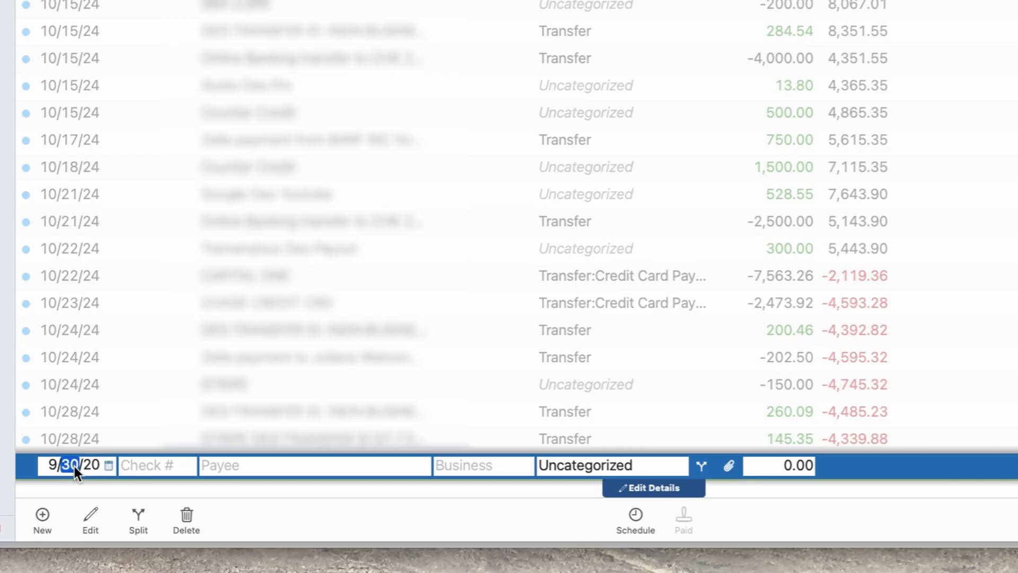
key("Tab")
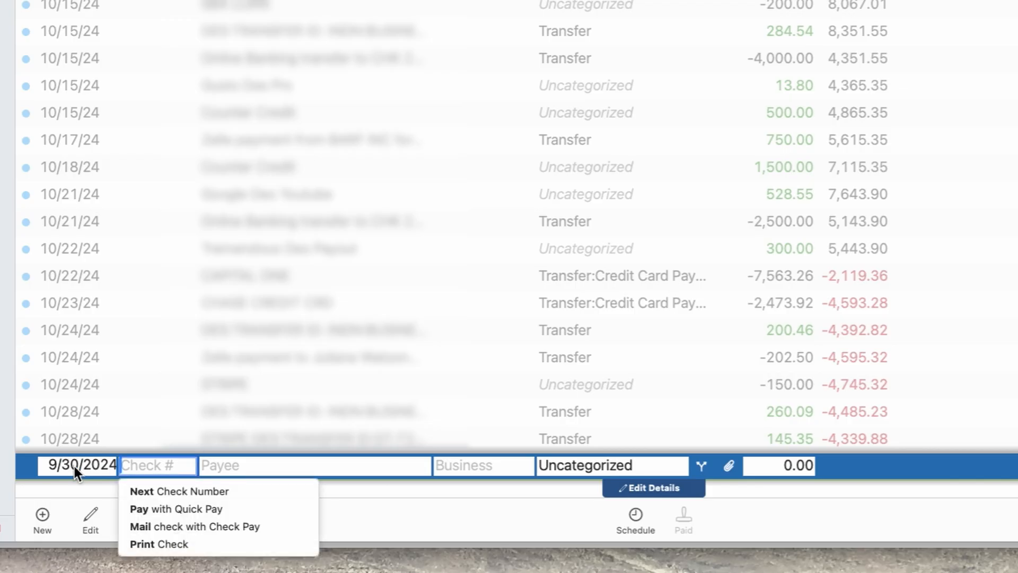
Enter Open Balance as the new transaction's payee, leave the category empty, and save it with a 0.00 amount
key("Tab")
type("Open")
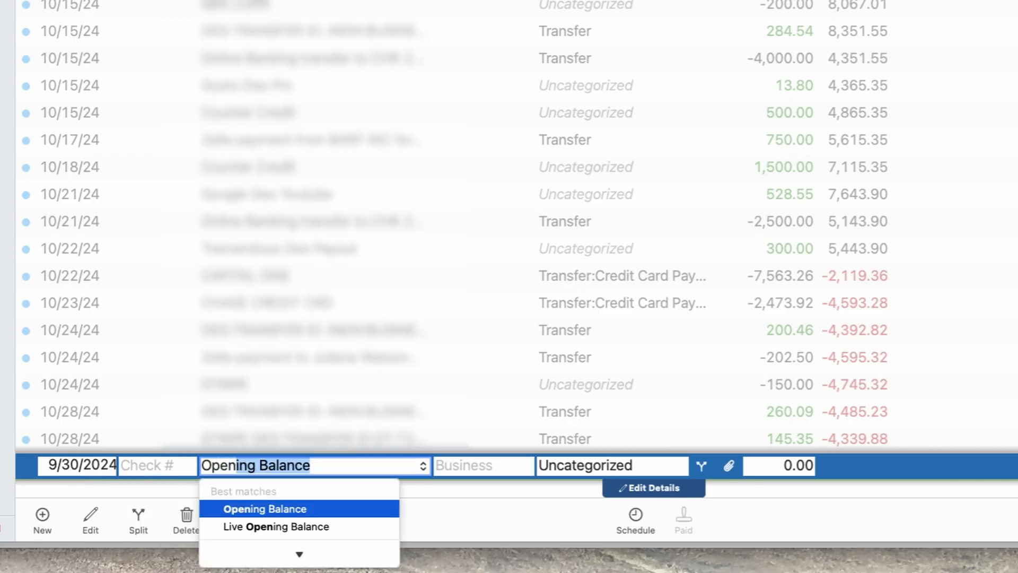
type(" Balance")
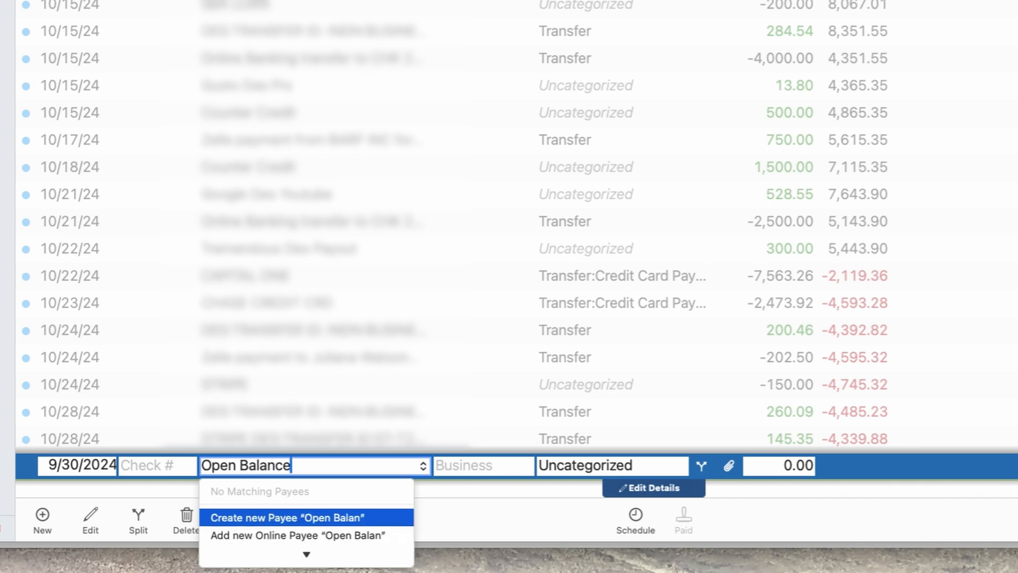
key("Tab")
key("Tab")
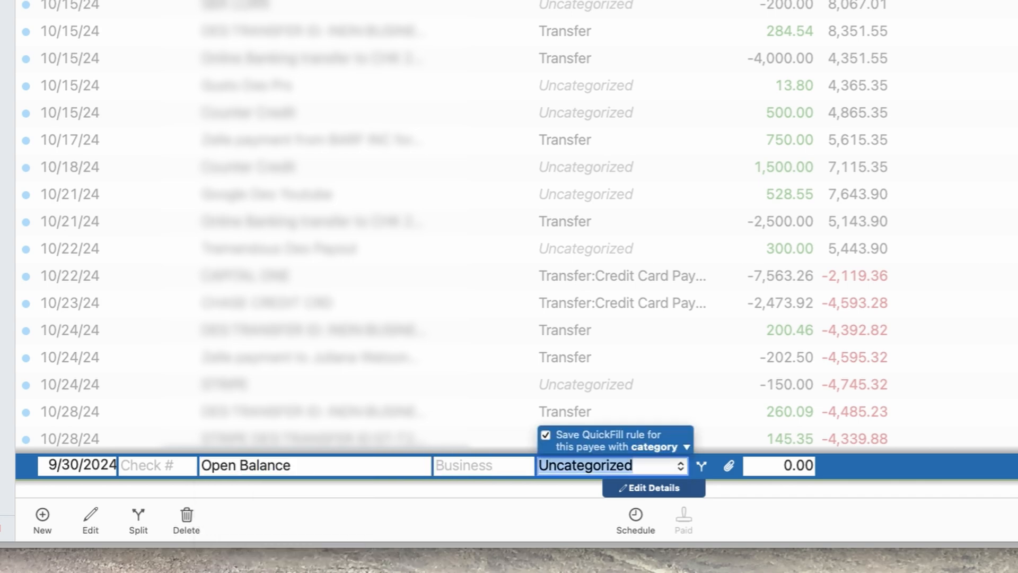
key("Tab")
key("Tab")
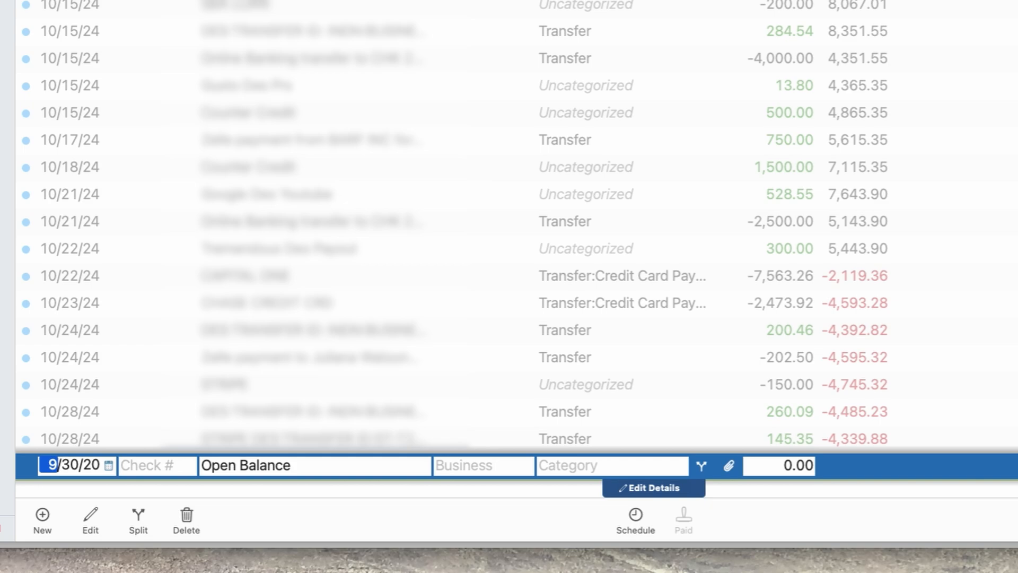
left_click(793, 465)
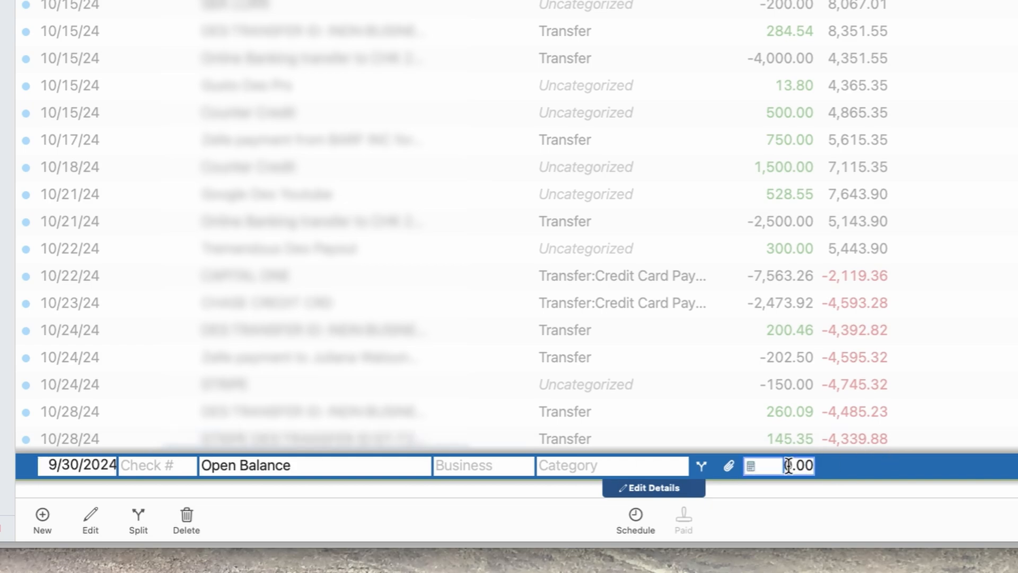
key("Return")
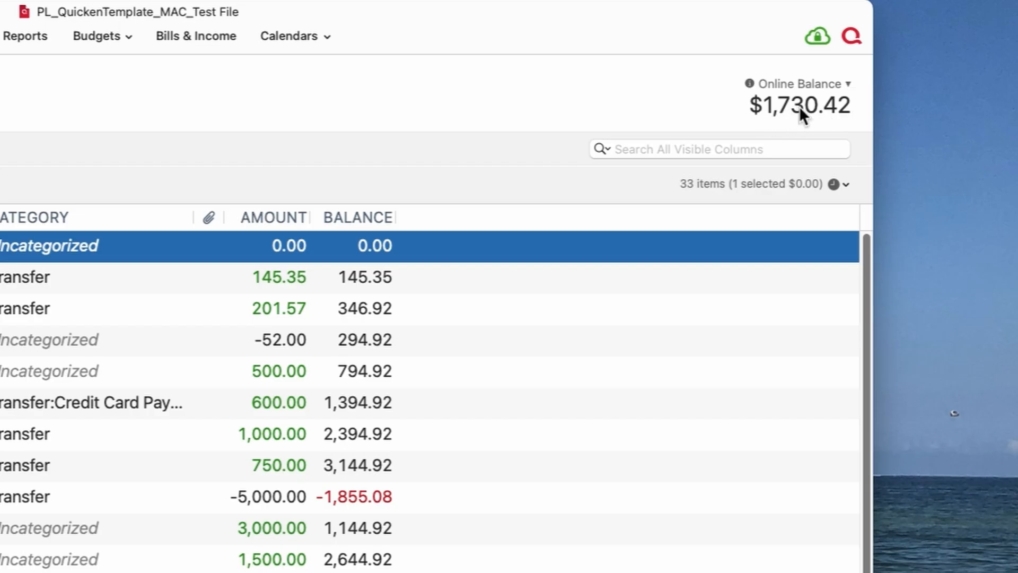
Look up today's balance and the online balance, and add 4339.88 and 1730.42 in Calculator
left_click(847, 81)
left_click(844, 98)
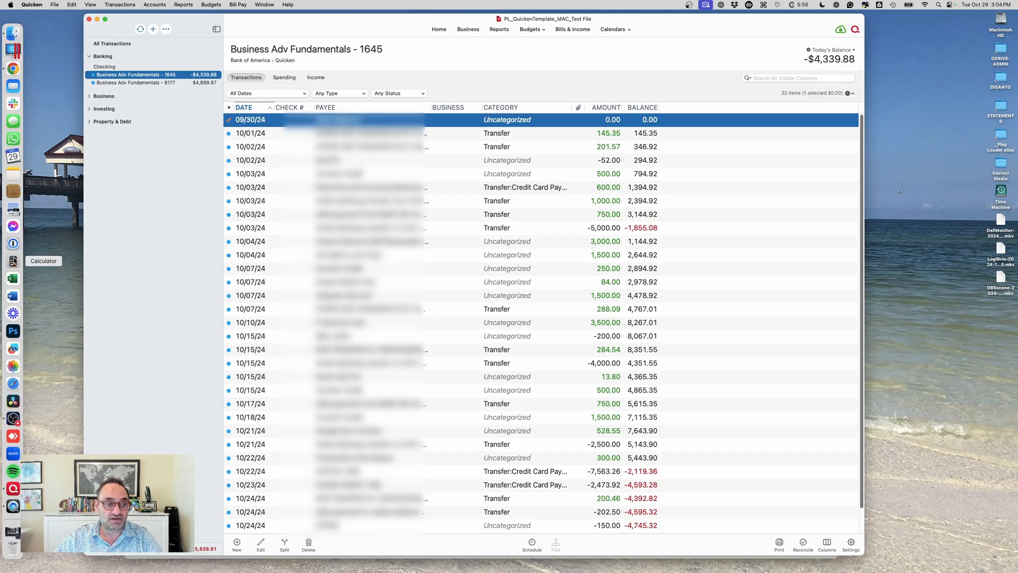
left_click(8, 261)
type("4339.88")
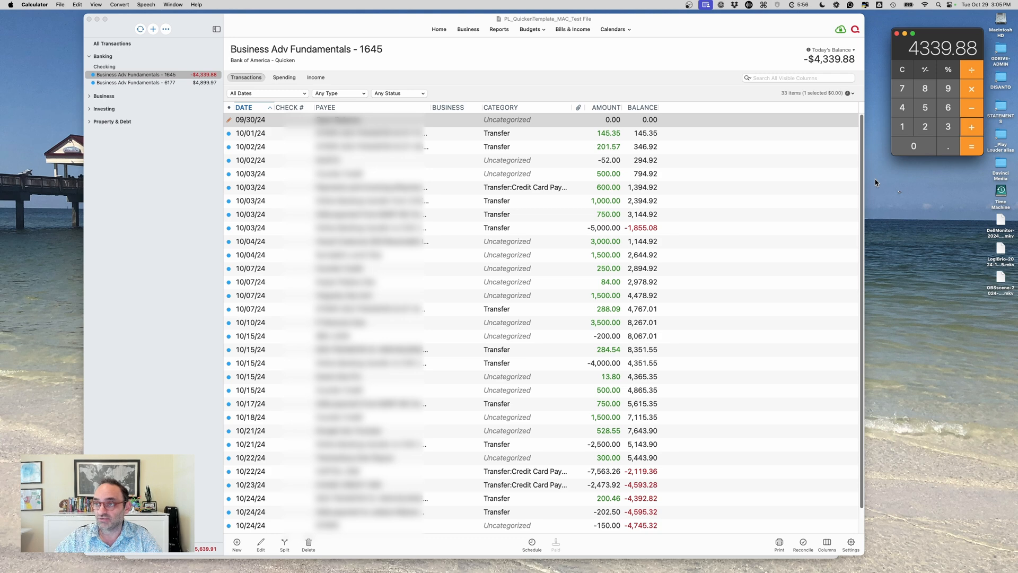
left_click(852, 49)
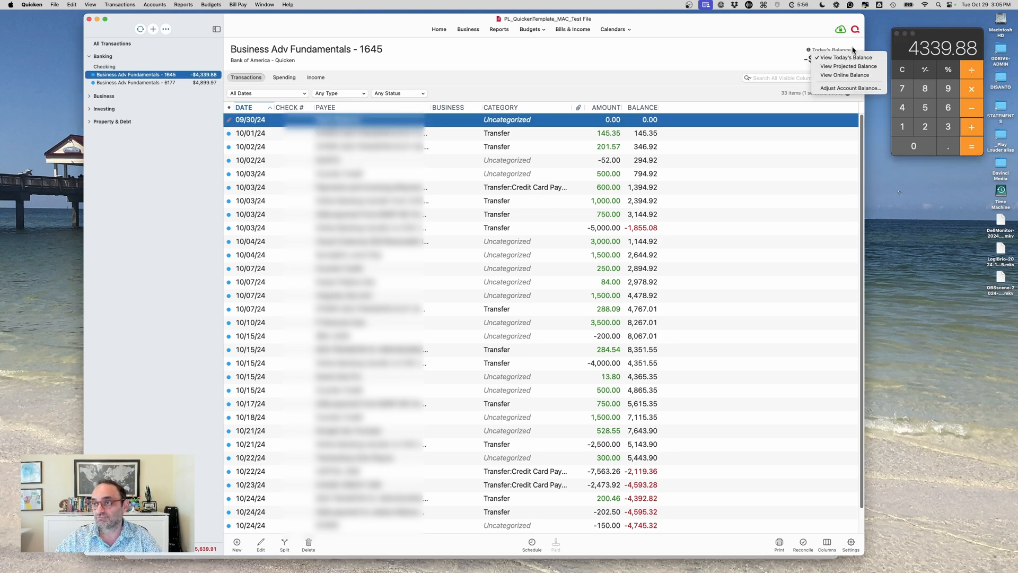
left_click(845, 75)
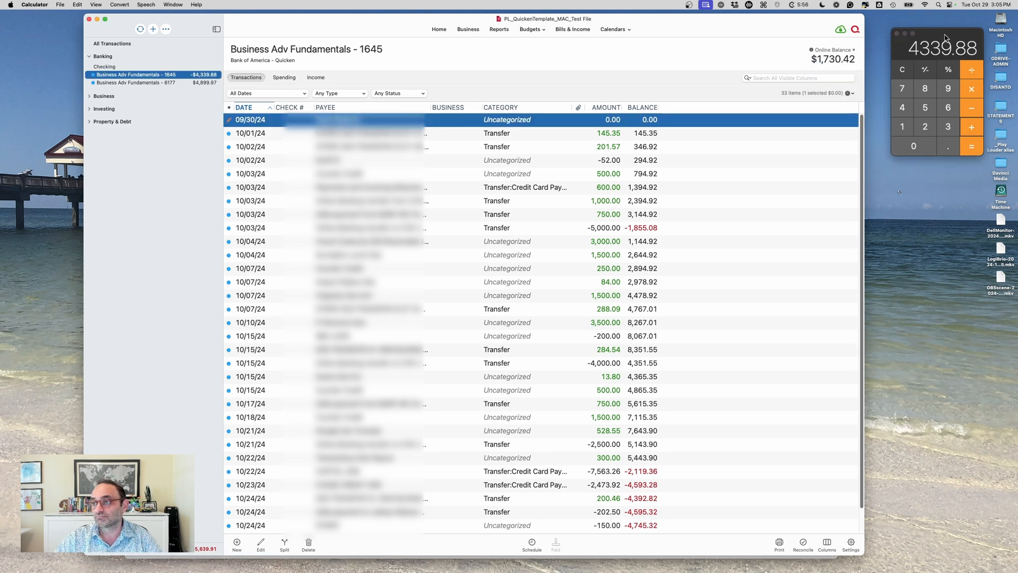
left_click(945, 38)
type("1730.42")
key("Return")
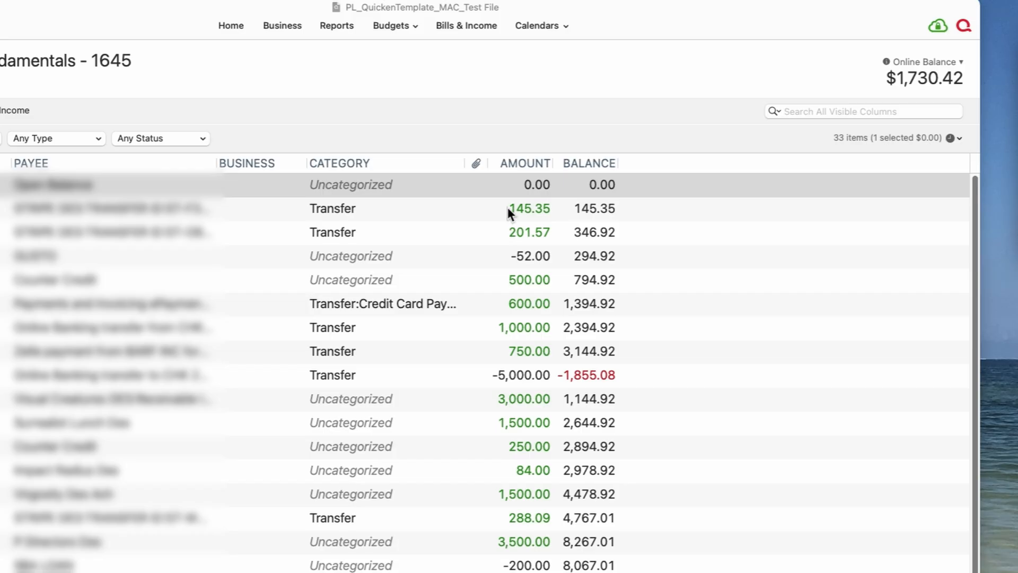
Set the amount of the 09/30/24 Open Balance transaction to 6,070.30 as a positive value
left_click(604, 122)
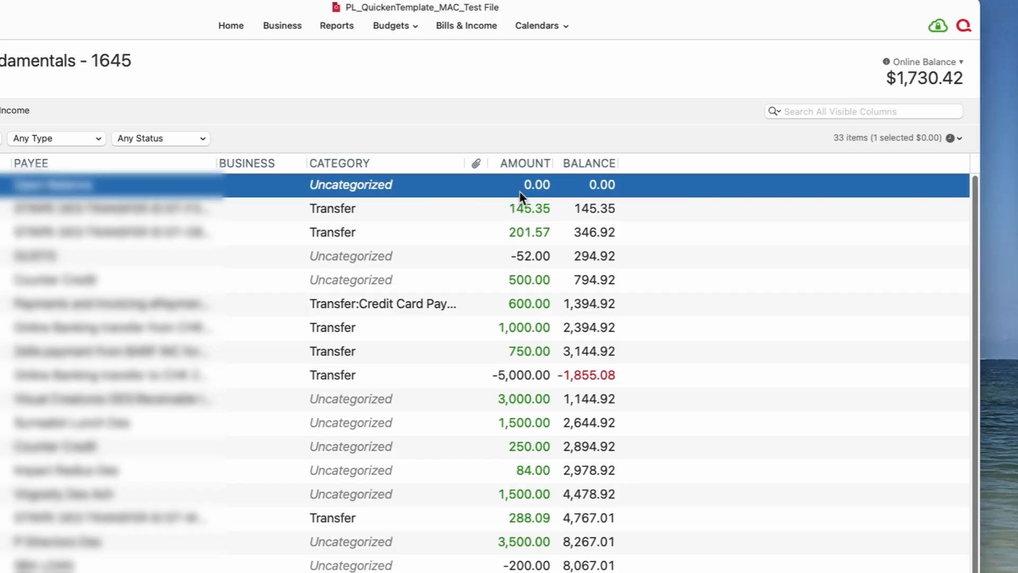
left_click(605, 122)
type("6070.3")
key("Return")
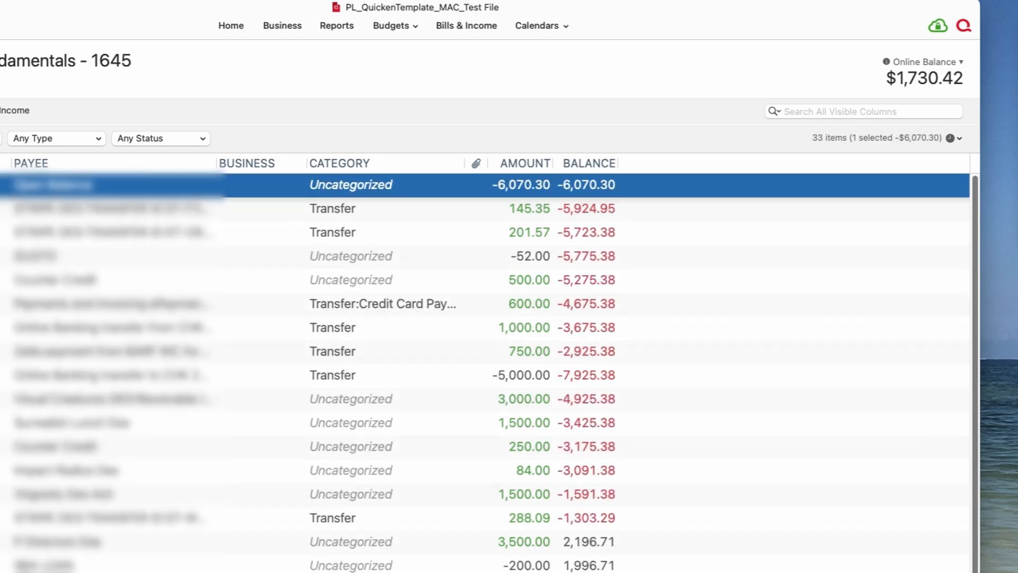
left_click(504, 185)
left_click(506, 184)
key("BackSpace")
key("Return")
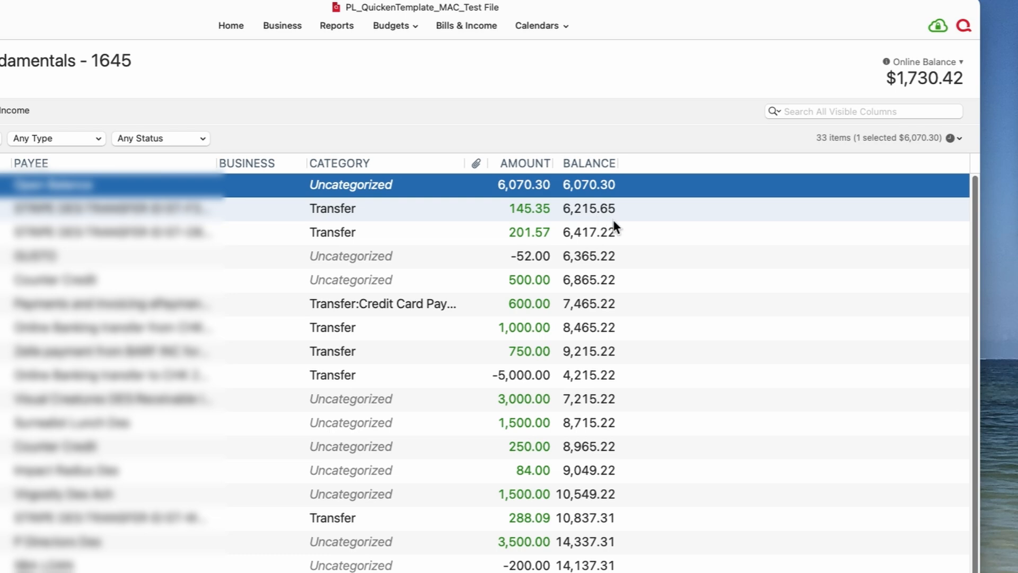
Switch the account to today's balance and check the running balances against the bank's online balance
scroll(613, 225, "down", 2)
left_click(961, 62)
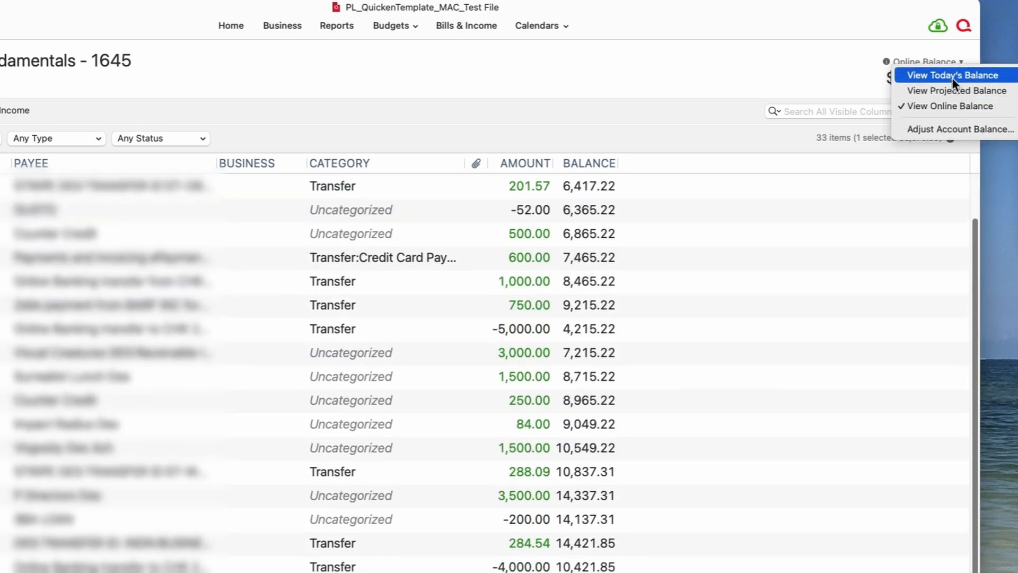
left_click(953, 76)
scroll(713, 373, "up", 3)
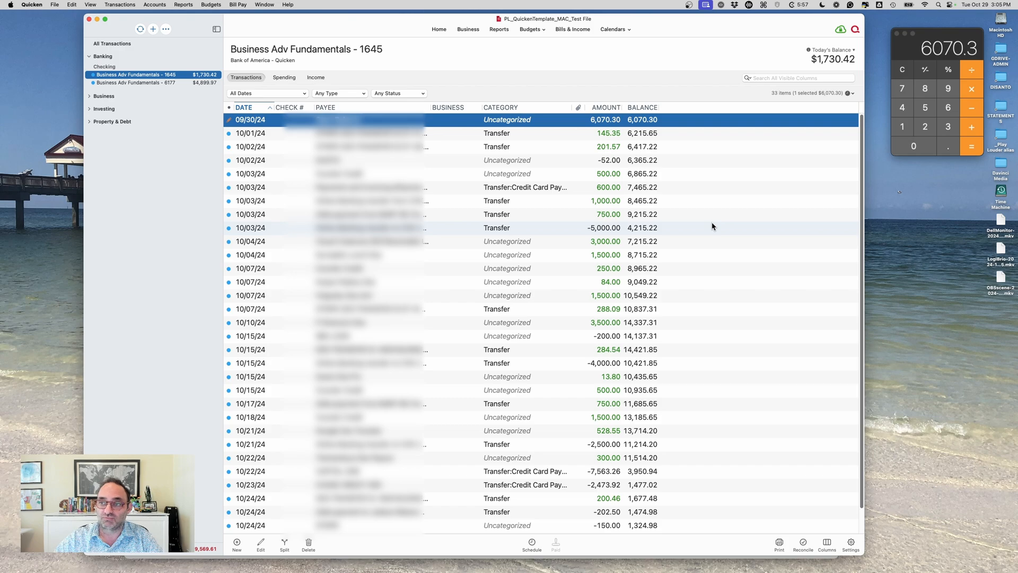
scroll(712, 226, "down", 2)
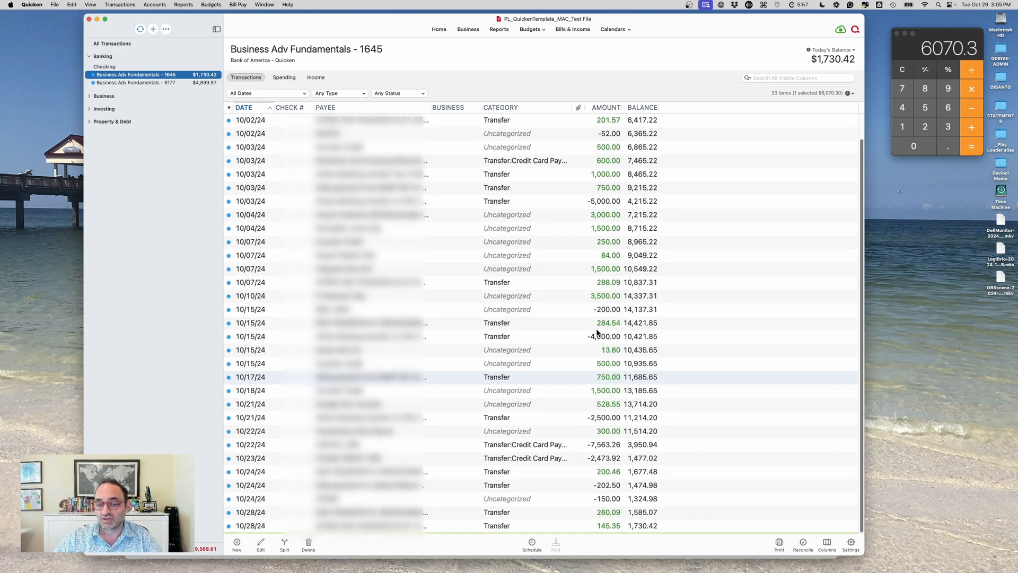
scroll(598, 332, "up", 3)
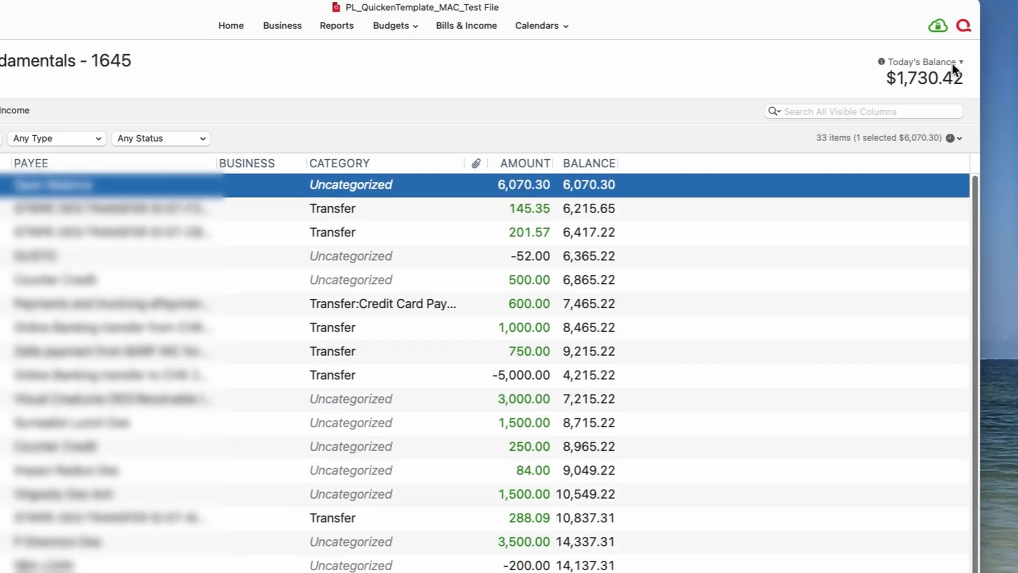